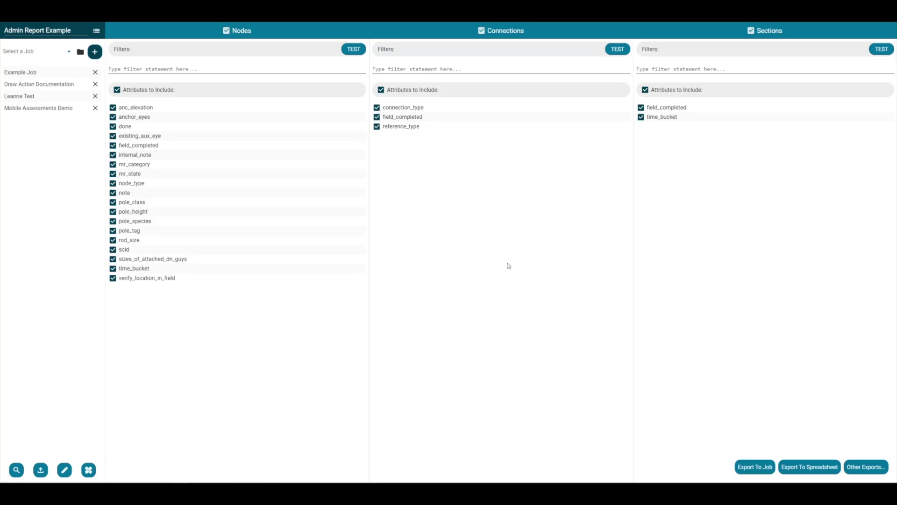
- Add the MR Clearance Rules Documentation job to the Admin Report Example report
left_click(56, 50)
left_click(47, 184)
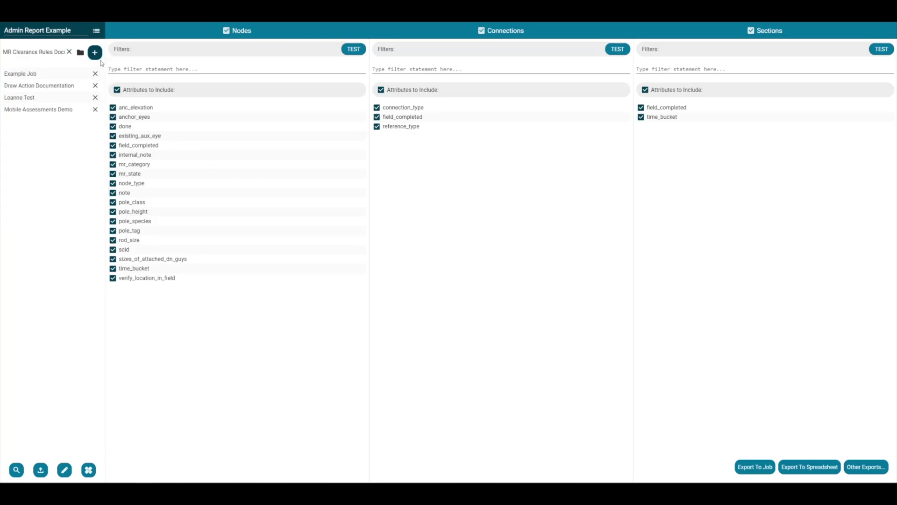
left_click(96, 53)
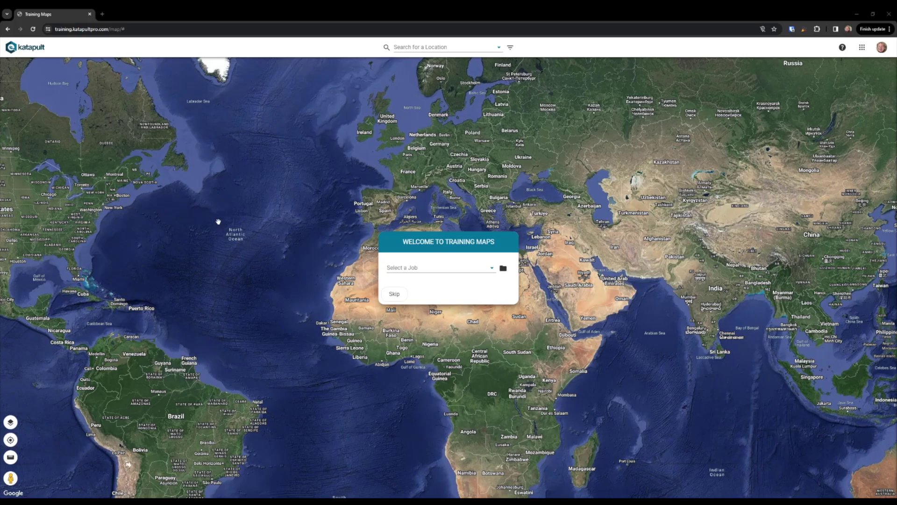
- From the Training Maps page, open the admin report page at training.katapultpro.com/admin-report
left_click(862, 48)
left_click(863, 49)
left_click(110, 30)
left_click_drag(130, 29, 163, 29)
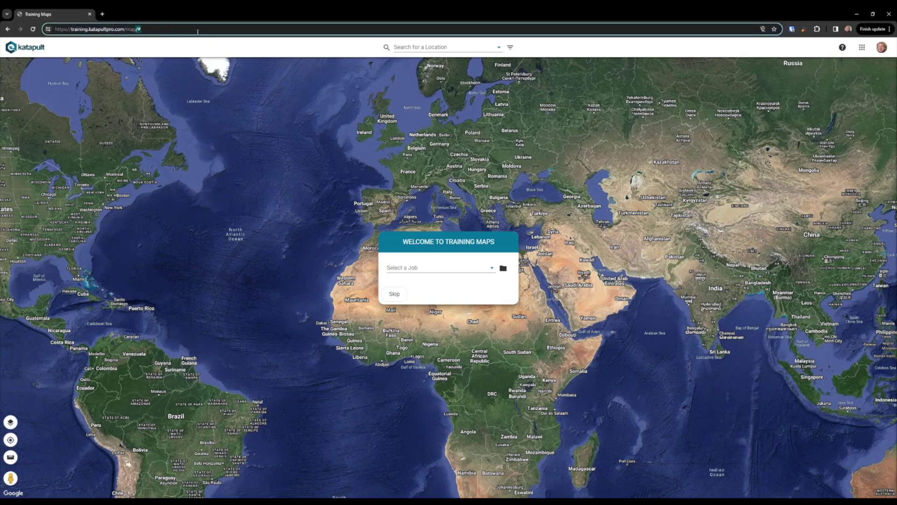
type("admin-re")
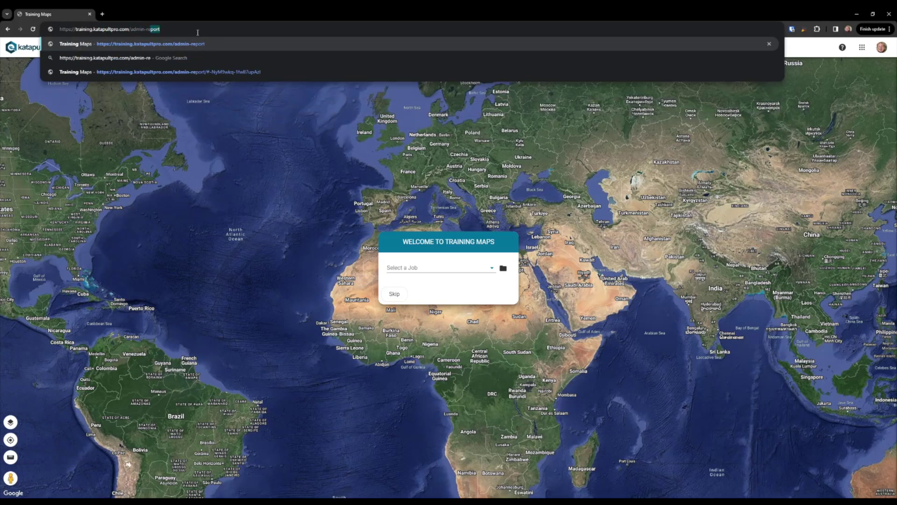
type("port")
key("Return")
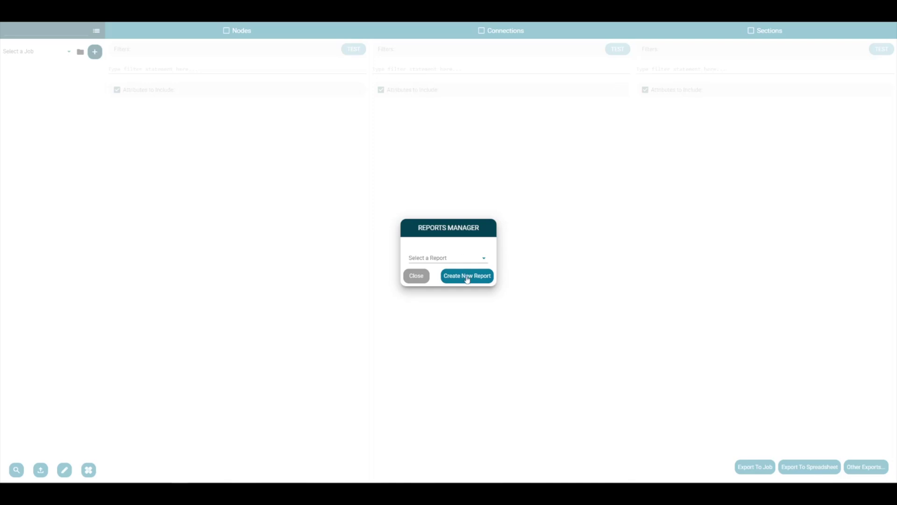
- Open the existing report Admin Report Example from the reports manager and select its title text
left_click(455, 257)
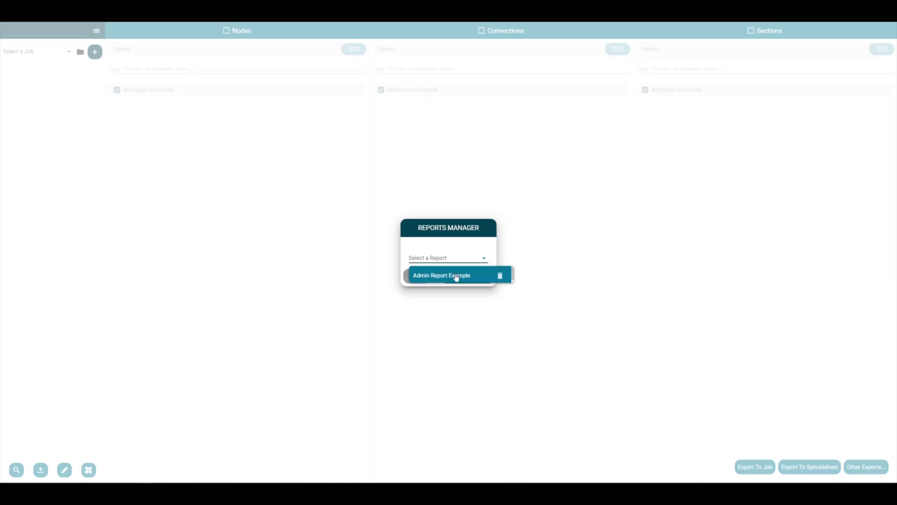
left_click(457, 276)
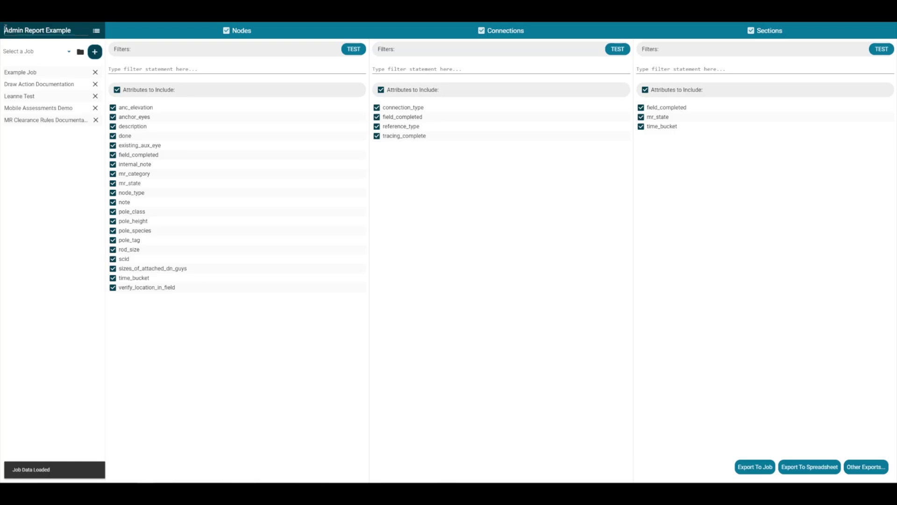
left_click_drag(5, 29, 63, 28)
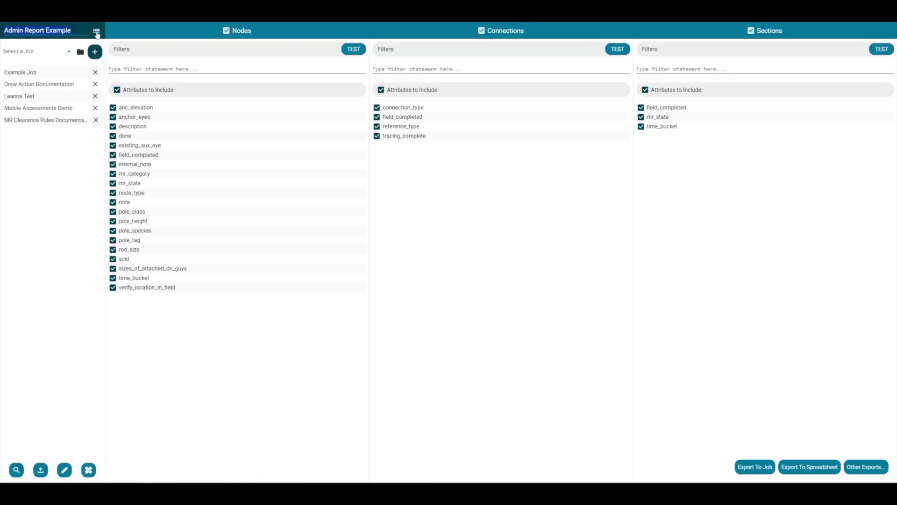
- Create a new report from the reports manager and rename it "New Report"
left_click(97, 32)
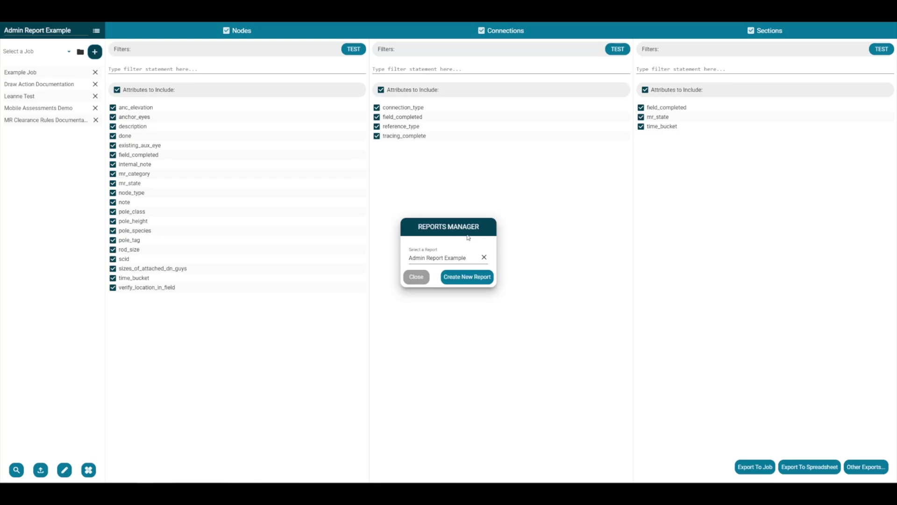
left_click(464, 277)
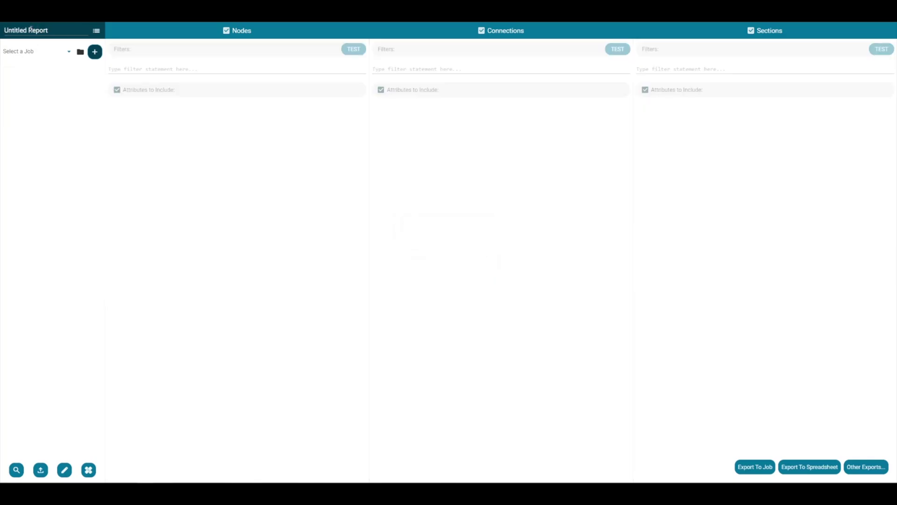
left_click_drag(29, 29, 2, 30)
type("New")
left_click(229, 261)
- Search the job list for the test job named after a person and add it to the report
left_click(46, 52)
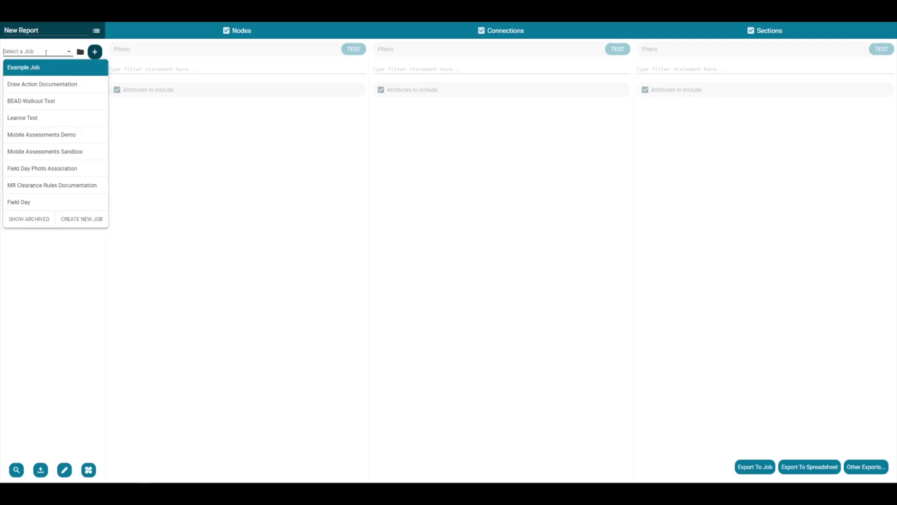
type("leanne")
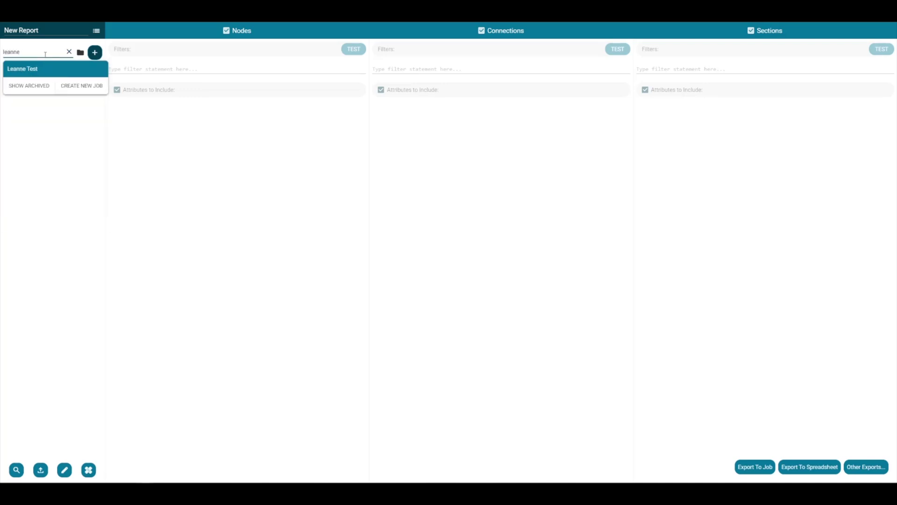
left_click(46, 68)
left_click(95, 52)
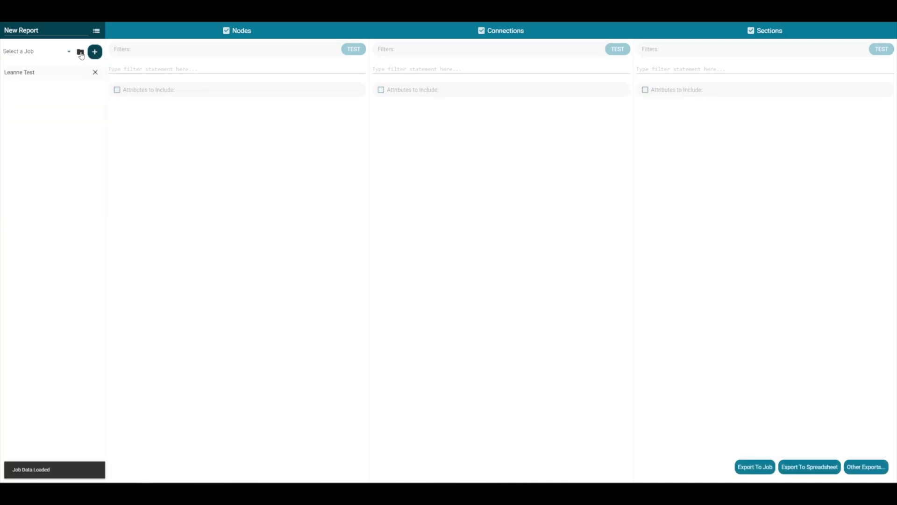
- Browse the Katapult Pro Documentation 360 company folder for the MR Clearance Rules Documentation job and add it to the report
left_click(81, 53)
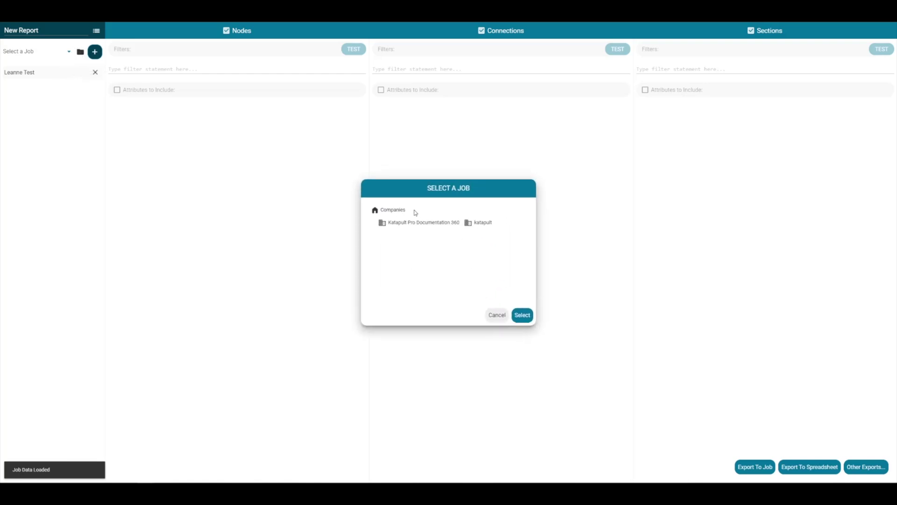
left_click(415, 223)
left_click(419, 286)
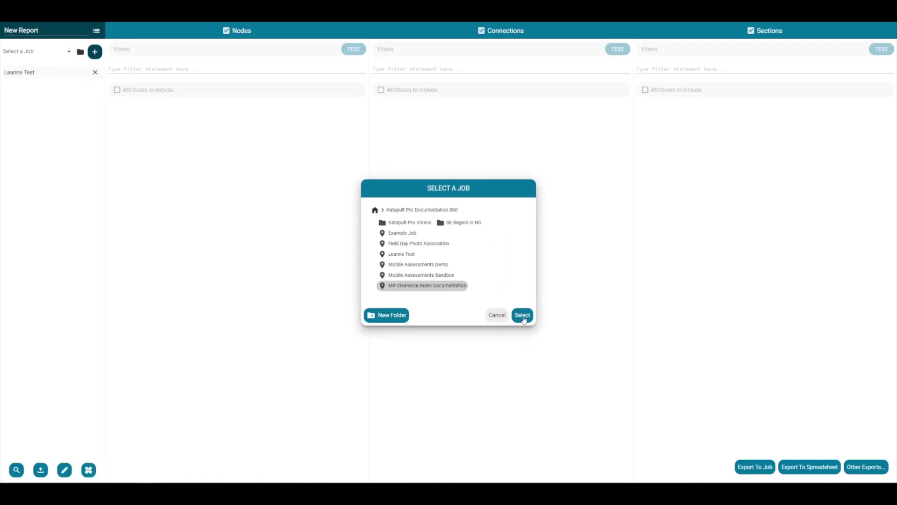
left_click(522, 315)
left_click(95, 52)
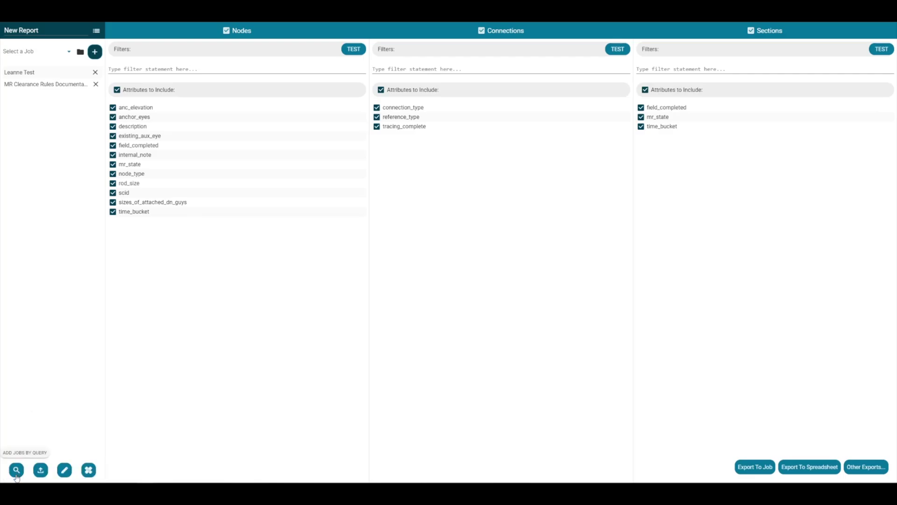
- Set up a job query on the Mobile Assessments job model for the status attribute equal to Collection
left_click(17, 476)
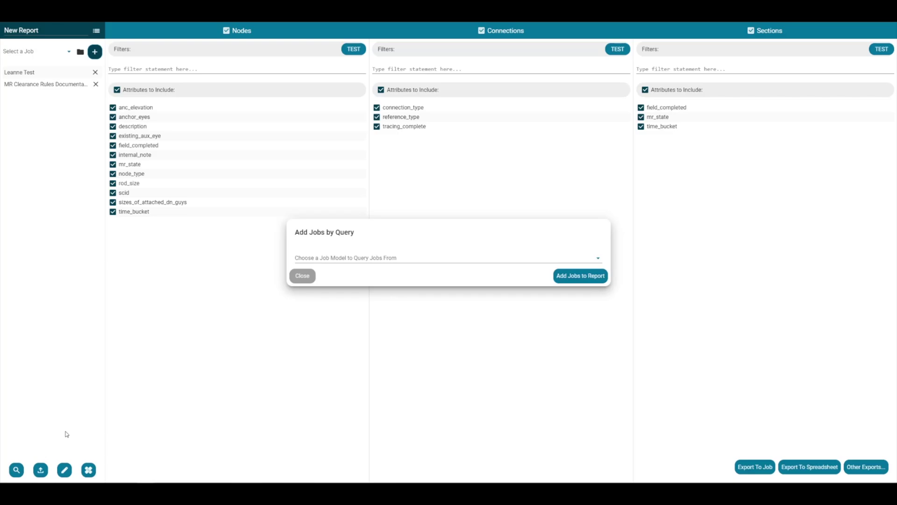
left_click(420, 260)
left_click(390, 361)
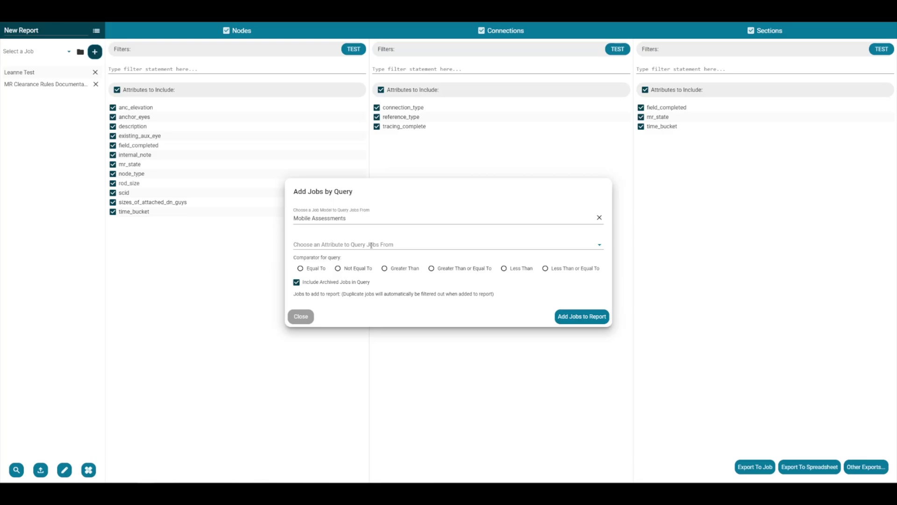
left_click(407, 245)
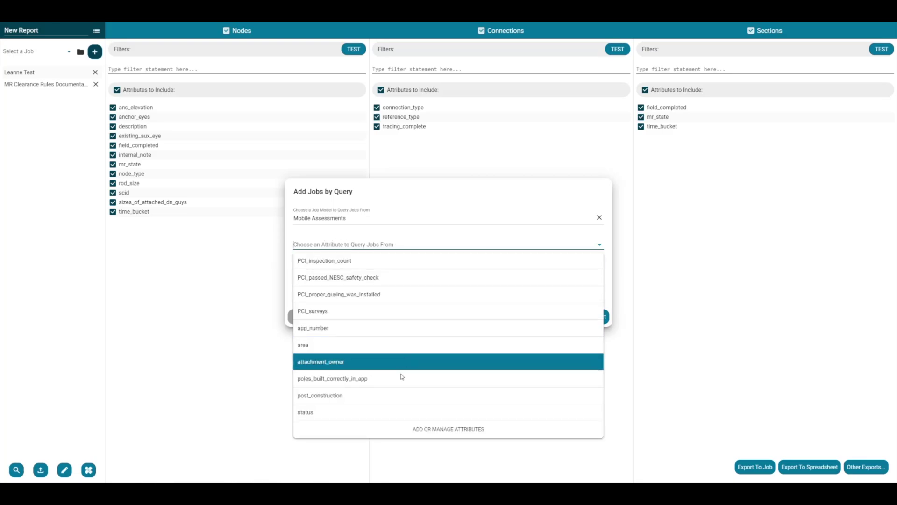
left_click(396, 414)
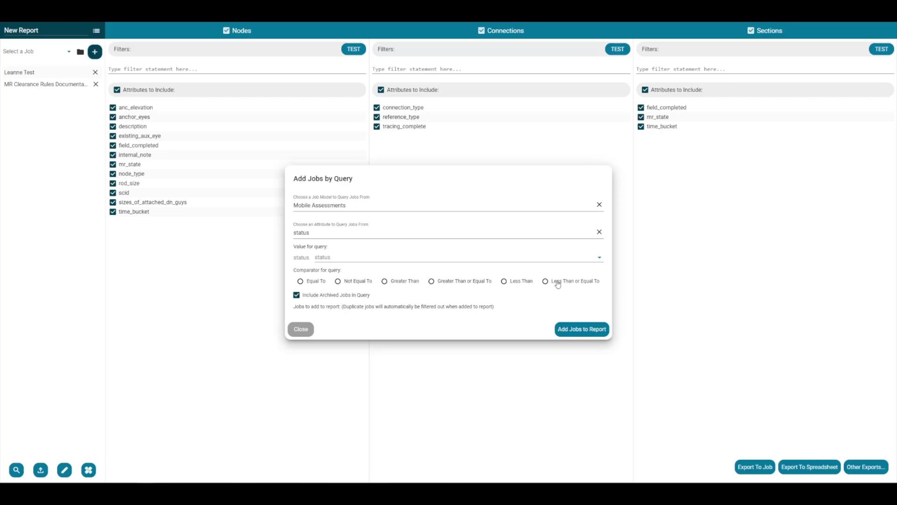
left_click(314, 283)
left_click(330, 259)
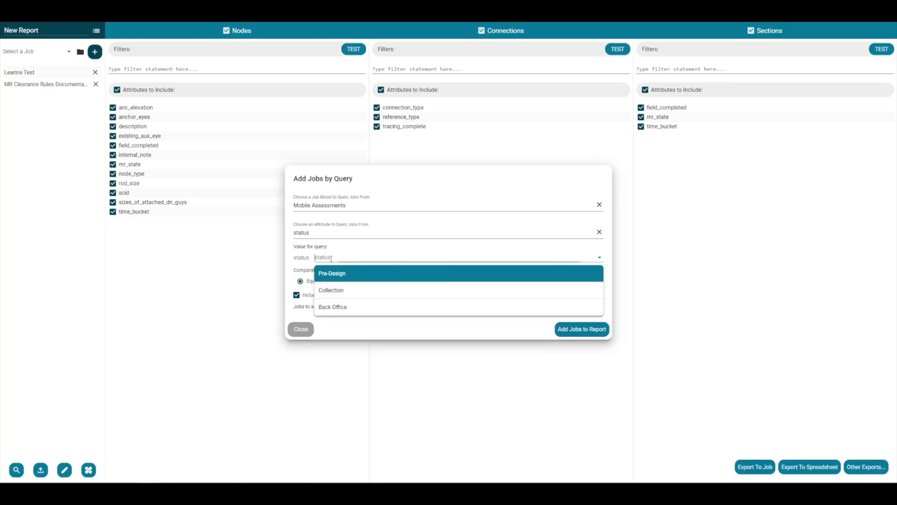
left_click(332, 289)
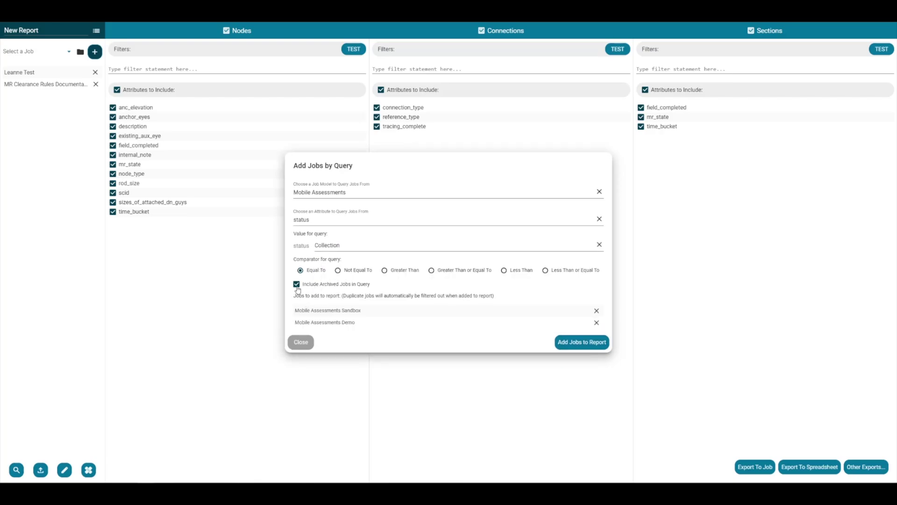
- Keep archived jobs included in the query and add the jobs it lists to the report
left_click(297, 285)
left_click(297, 285)
left_click_drag(296, 296, 369, 323)
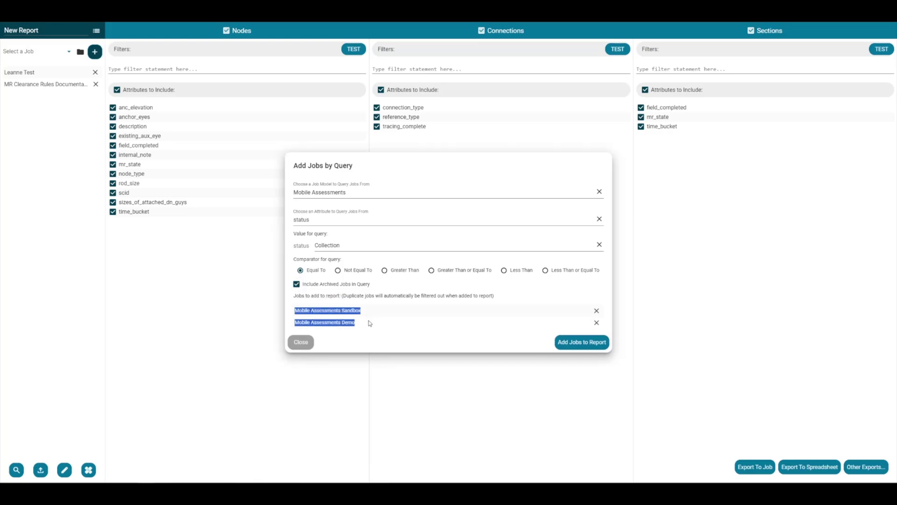
left_click(581, 342)
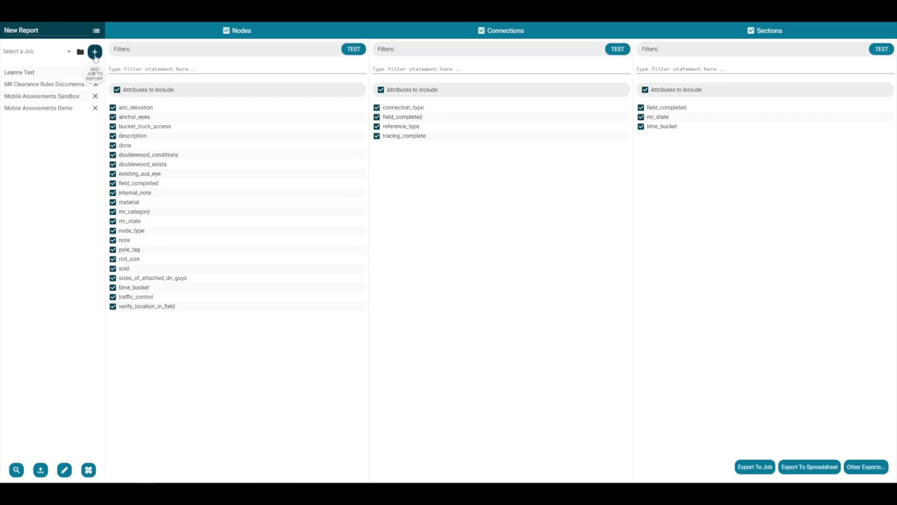
- Add the BEAD Walkout Test job to the report
left_click(66, 52)
left_click(62, 98)
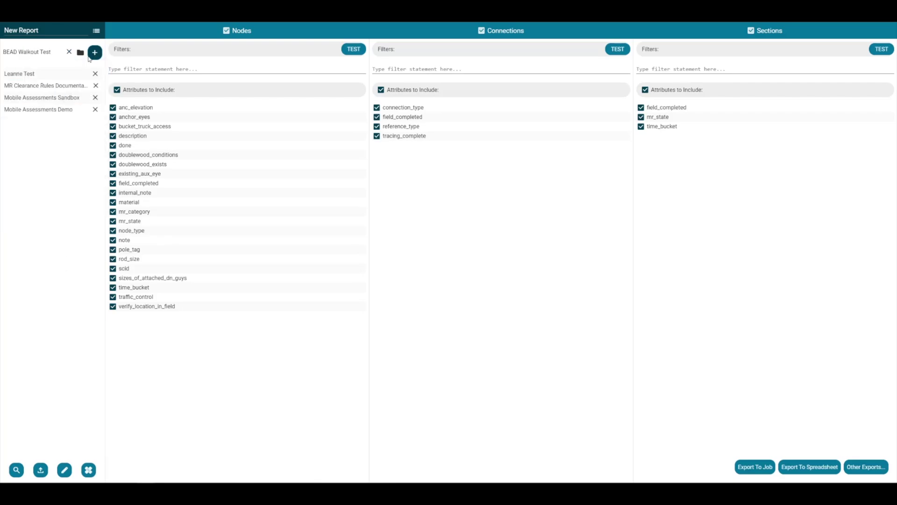
left_click(90, 56)
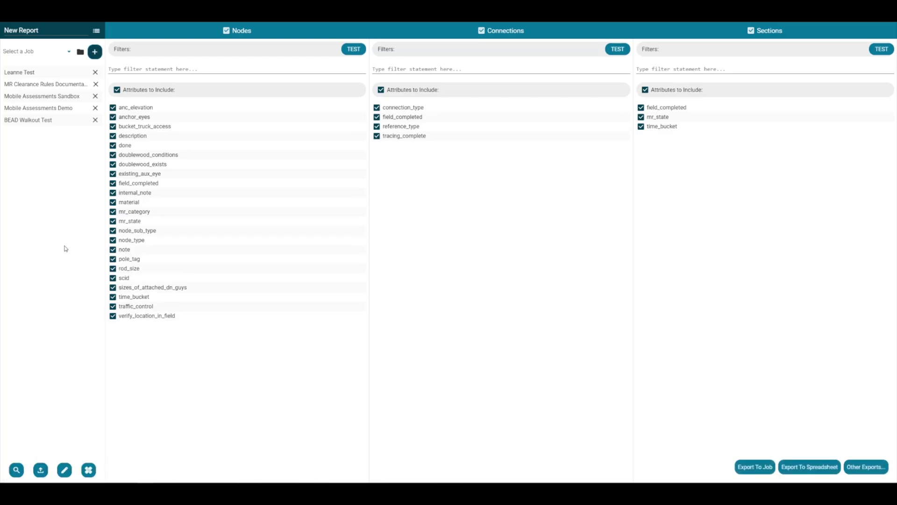
- Open the CSV import tool for adding jobs to the report and review its file requirements
left_click(41, 470)
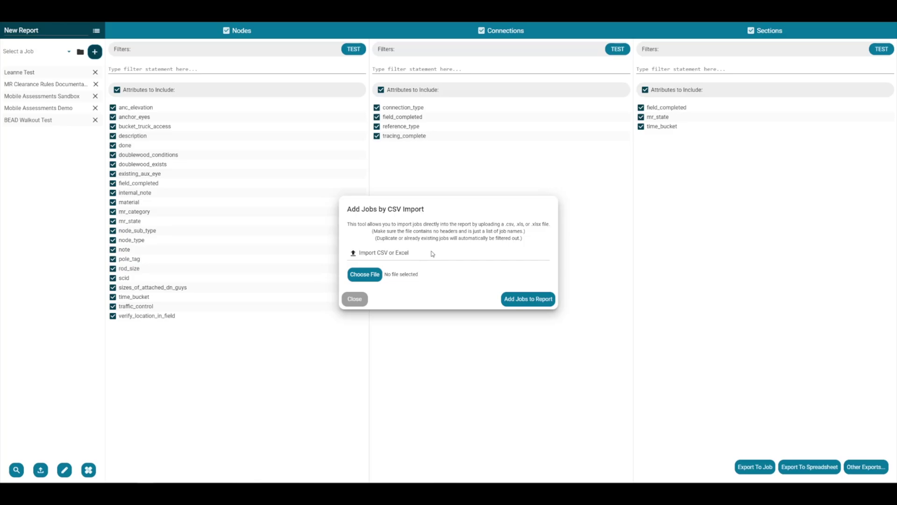
left_click_drag(503, 224, 540, 225)
left_click(538, 243)
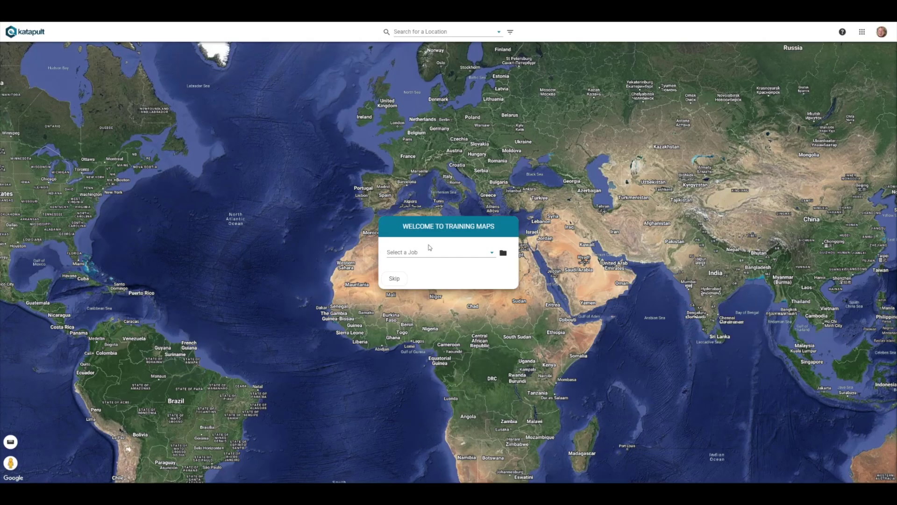
- On the map page, export the jobs directory of the Katapult Pro Videos folder and open the downloaded CSV in Google Sheets
left_click(503, 253)
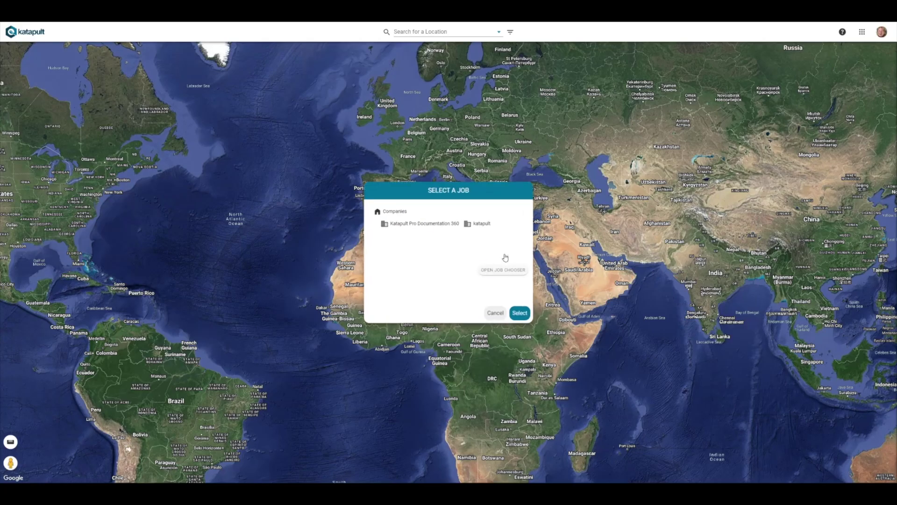
left_click(428, 223)
right_click(400, 227)
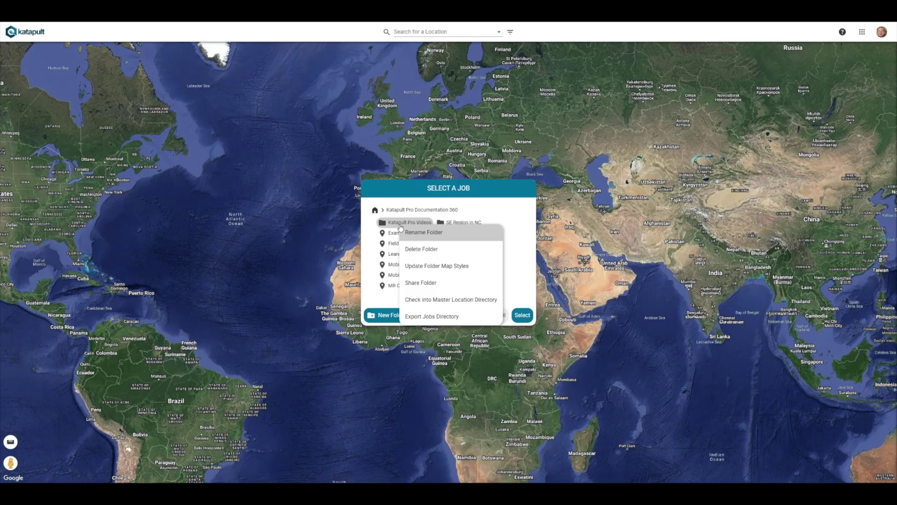
left_click(427, 318)
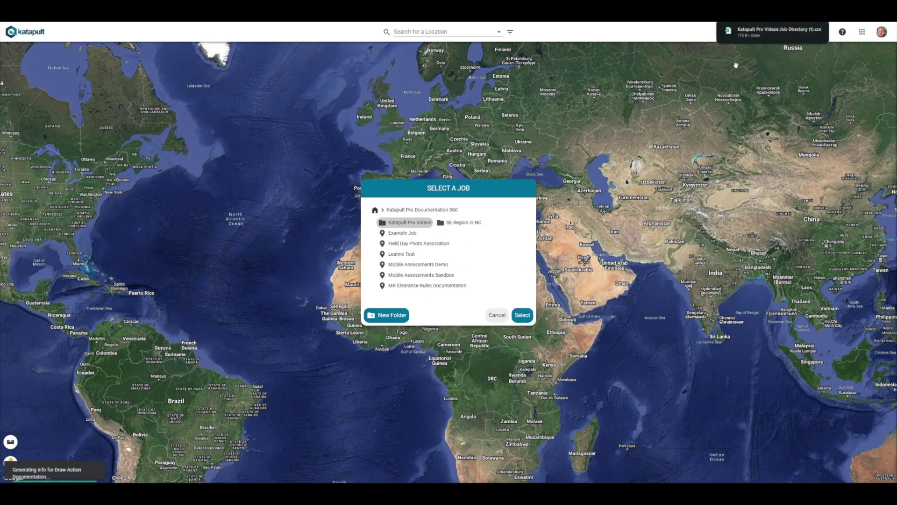
left_click(746, 31)
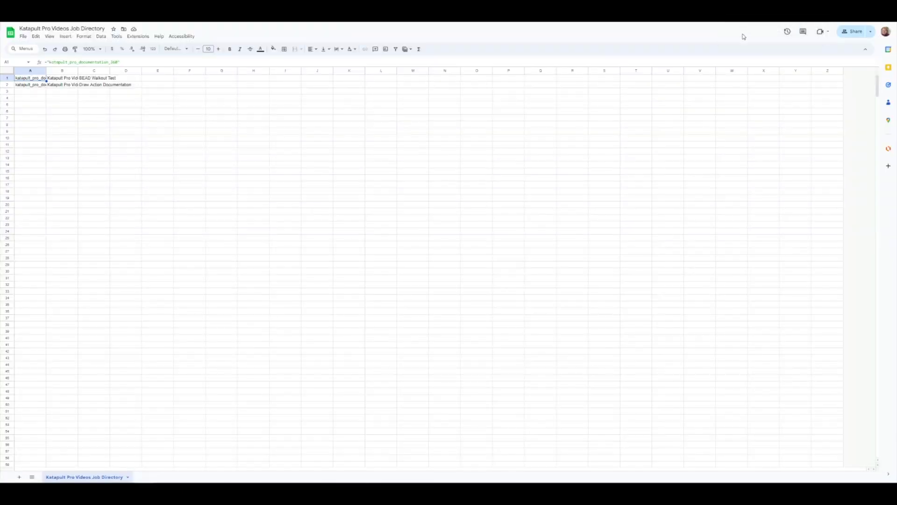
- Reduce the sheet to a plain job name list by clearing A1:B2 and moving column C to column A's place
double_click(46, 70)
double_click(111, 70)
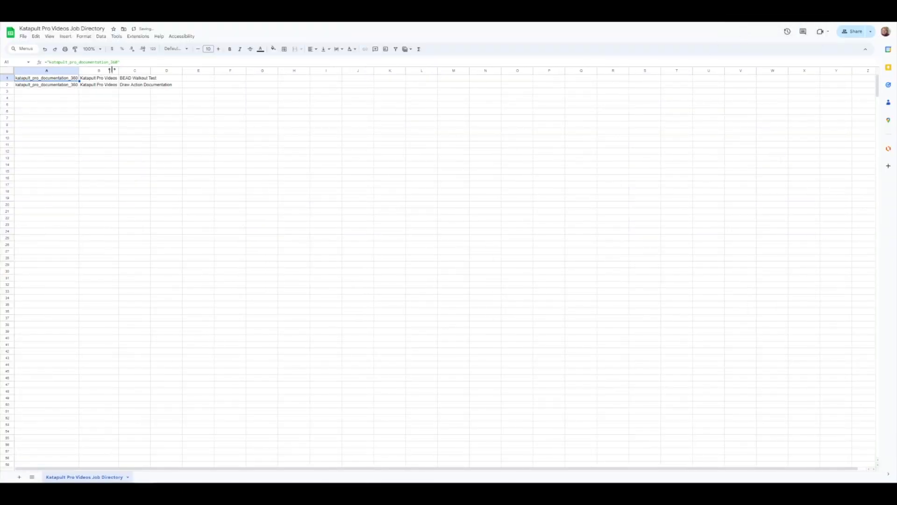
mouse_move(64, 81)
left_mouse_down()
mouse_move(114, 80)
mouse_move(58, 82)
left_mouse_up()
key("Delete")
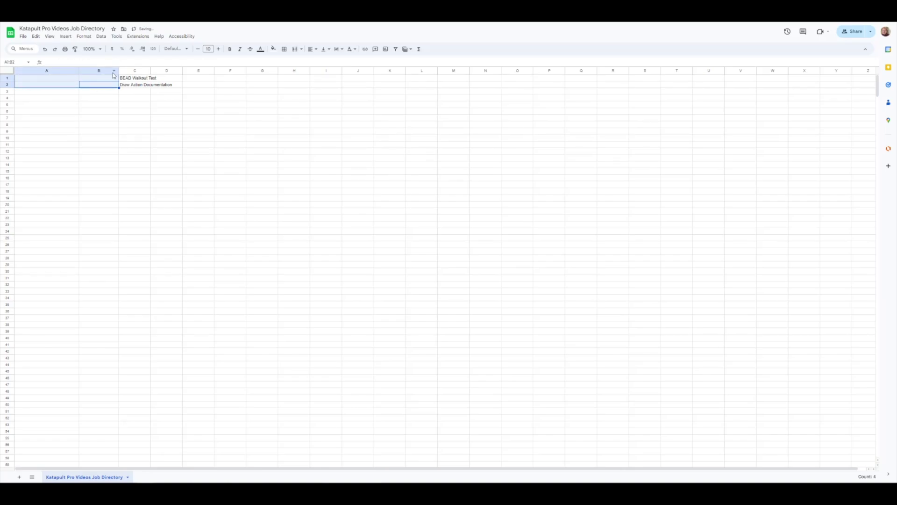
left_click(133, 70)
left_click_drag(133, 70, 29, 71)
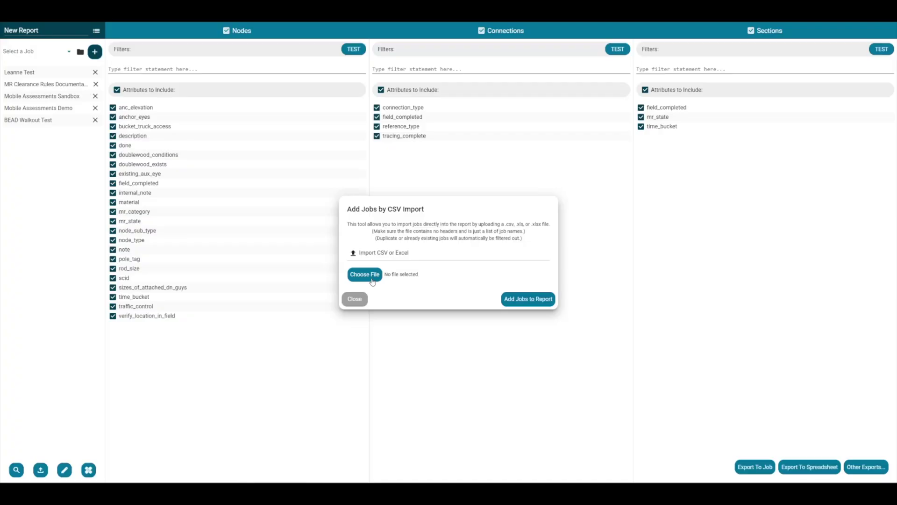
- Upload Katapult Pro Videos Job Directory.xlsx in the CSV import tool and add its jobs to the report
left_click(364, 274)
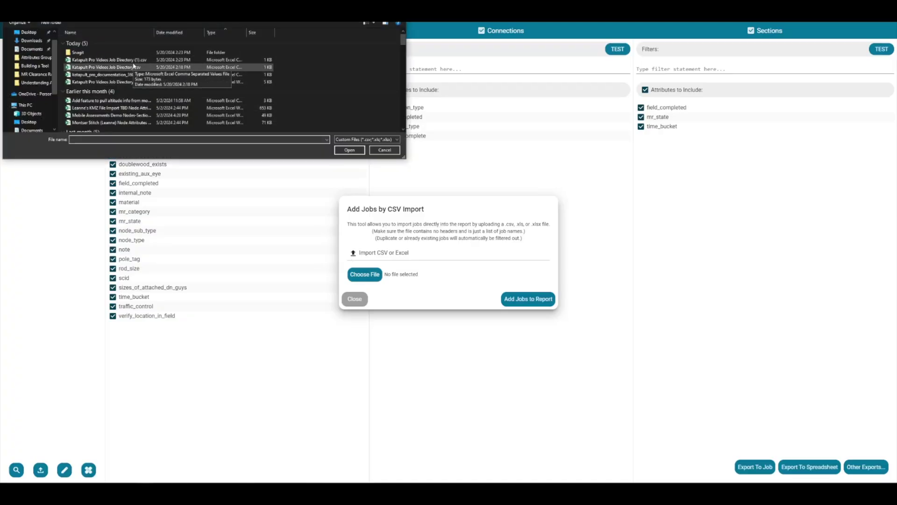
left_click(122, 82)
left_click(340, 153)
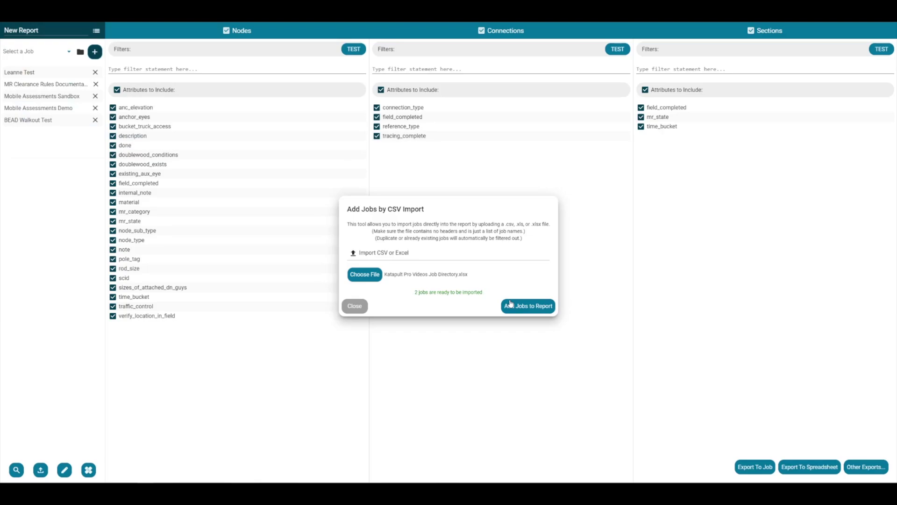
left_click(517, 308)
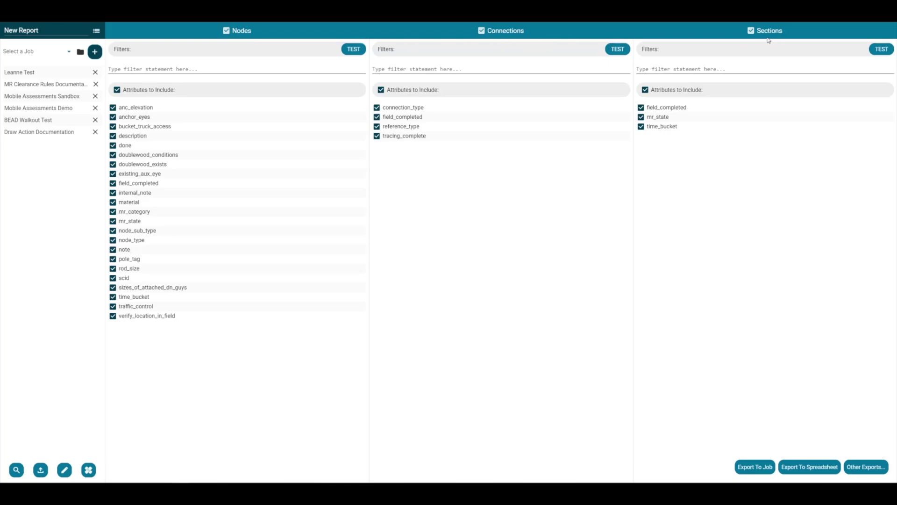
- Exclude Nodes, Connections and Sections from the report, and include all three again
left_click(227, 33)
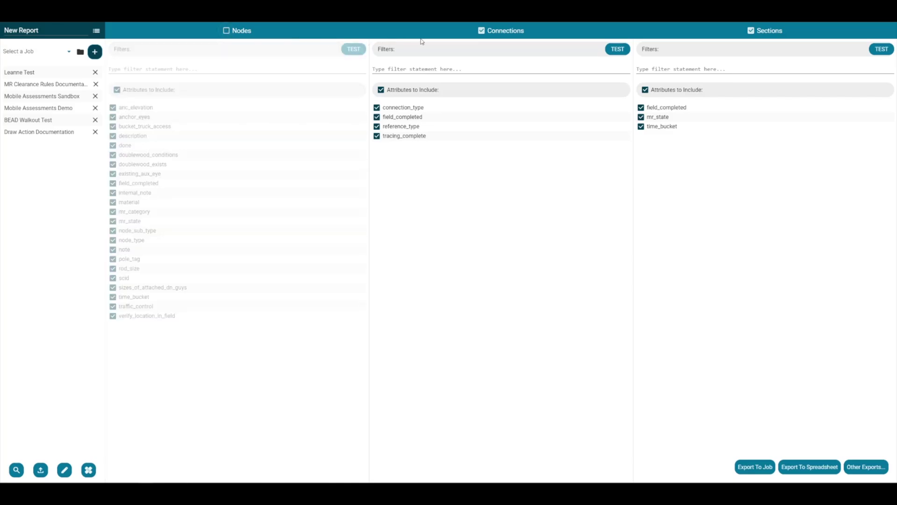
left_click(482, 33)
left_click(752, 32)
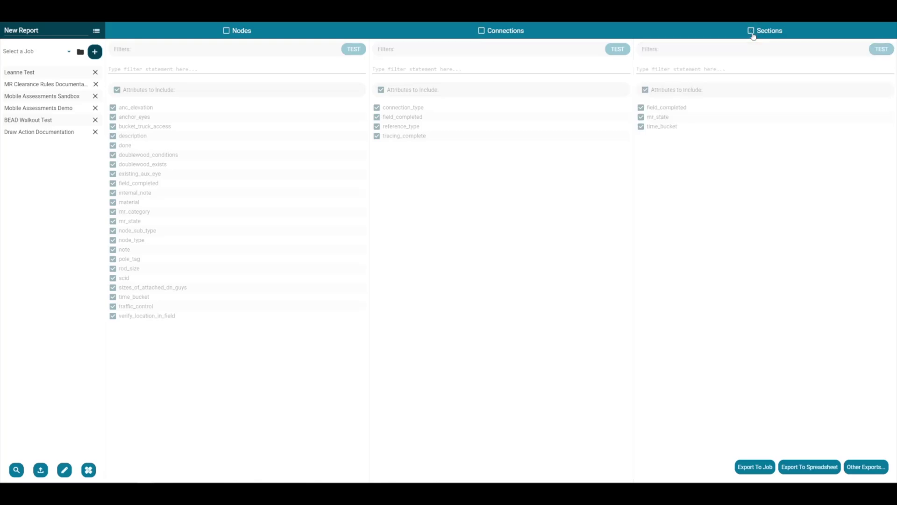
left_click(751, 31)
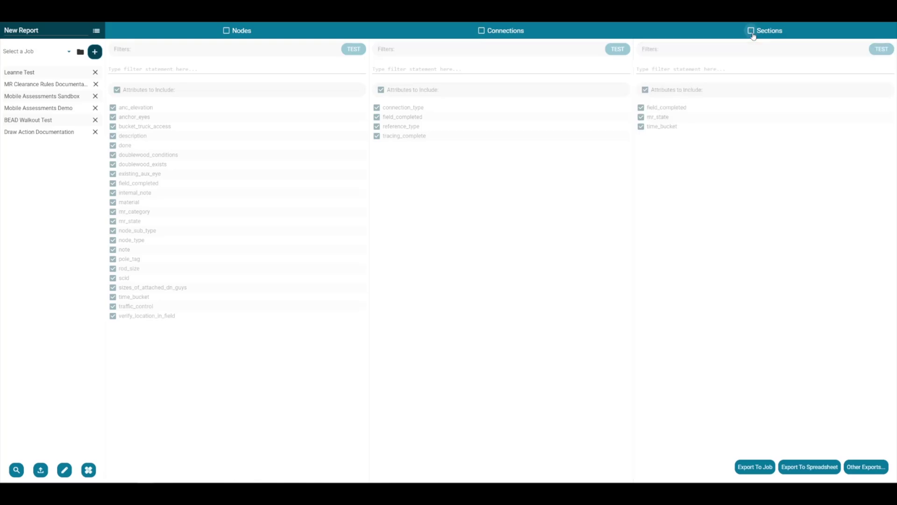
left_click(482, 32)
left_click(226, 31)
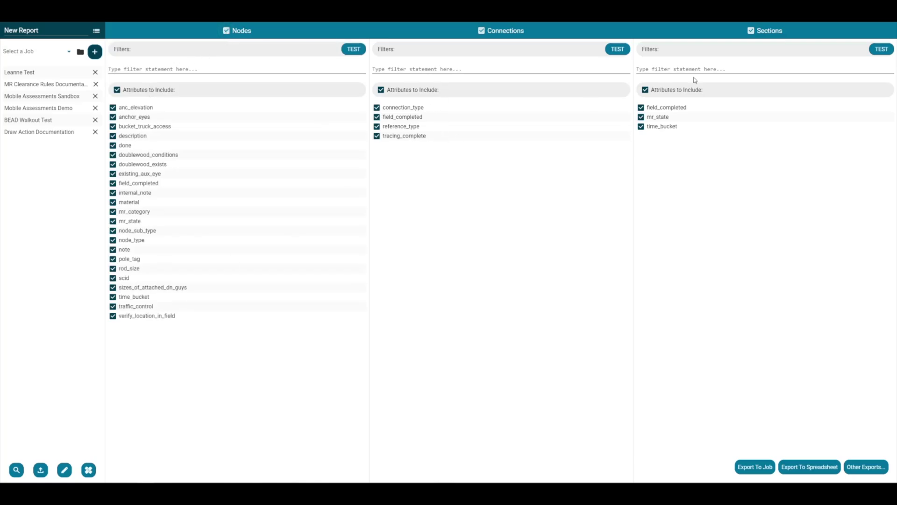
- Exclude the node attributes anc_elevation, anchor_eyes, doublewood_conditions, doublewood_exists and note, plus reference_type for connections and mr_state for sections
left_click(112, 107)
left_click(112, 117)
left_click(113, 164)
left_click(112, 155)
left_click(112, 250)
left_click(377, 126)
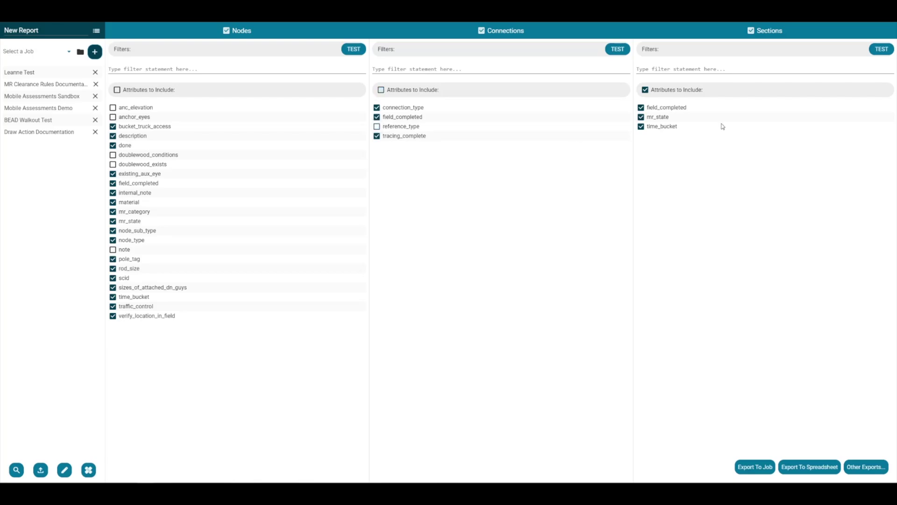
left_click(641, 117)
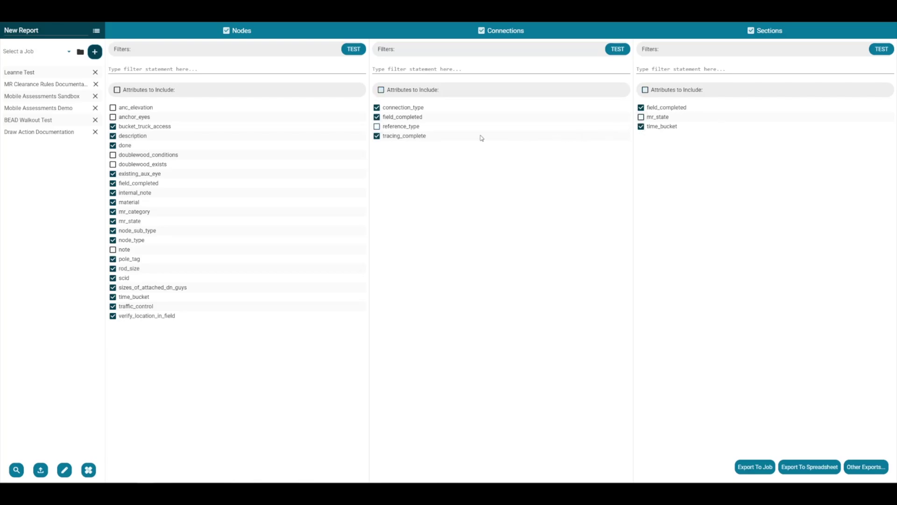
- Write a Nodes filter statement comparing the done attribute with the = operator, and clear it
left_click(126, 68)
type("d")
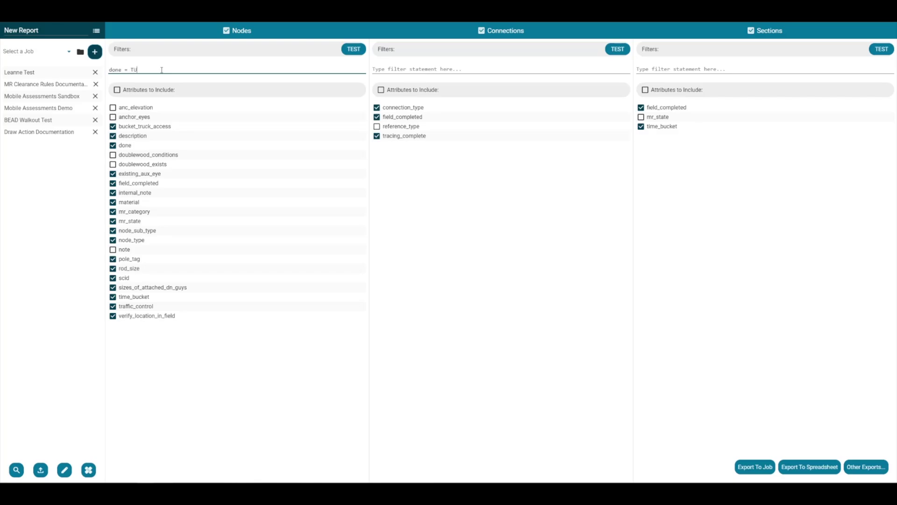
key("ctrl+a")
key("BackSpace")
- Try the operators <=, >, = and != in the Nodes filter, and test a filter statement
type("<=")
key("BackSpace")
key("BackSpace")
type(">")
key("BackSpace")
type("=")
key("BackSpace")
type("!=")
key("BackSpace")
key("BackSpace")
type("d")
left_click(351, 51)
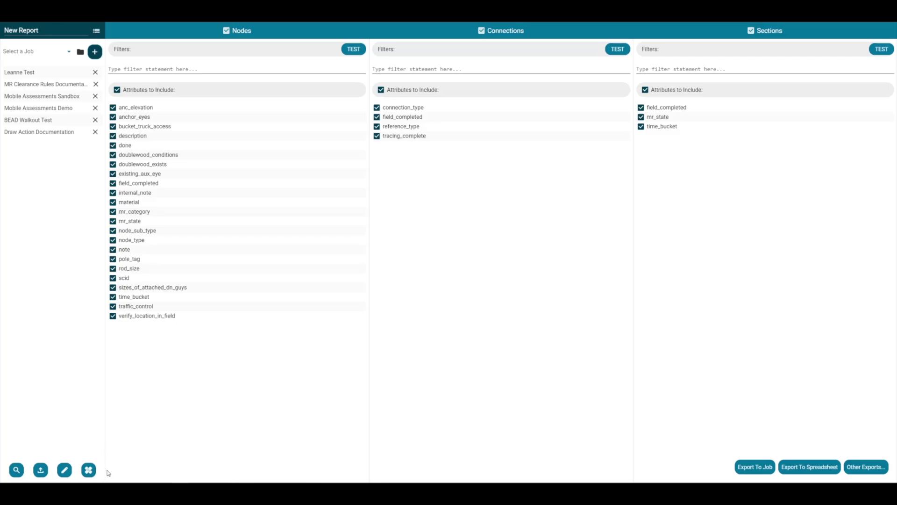
- In the job attribute editor for Mobile Assessment Jobs, choose the status attribute, the Add/Update action and the value Collection
left_click(65, 470)
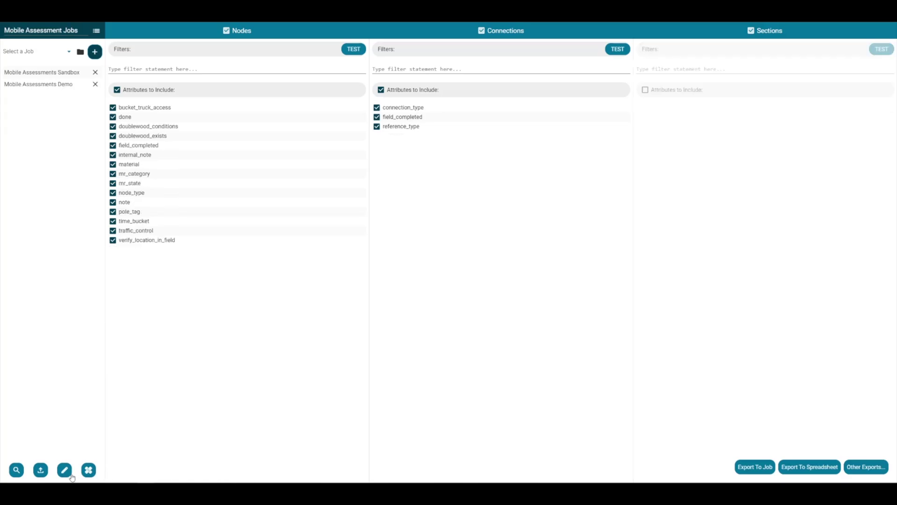
left_click(71, 475)
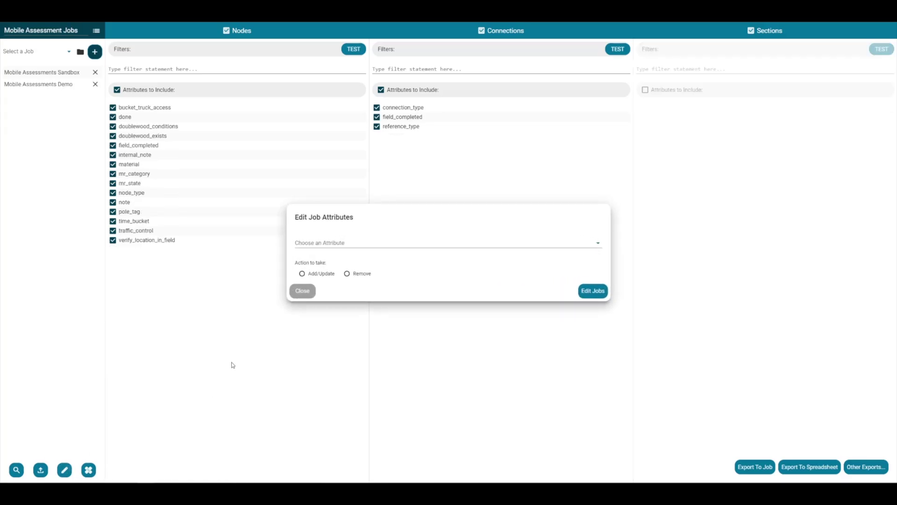
left_click(313, 243)
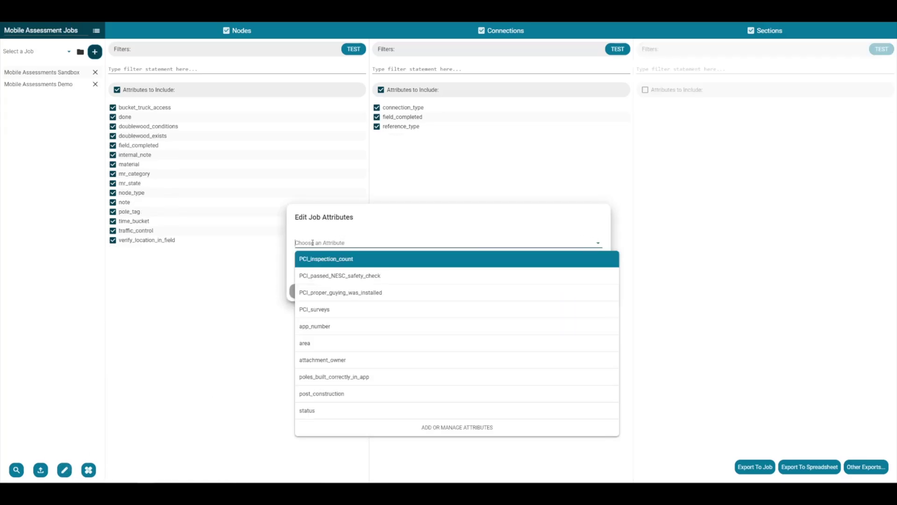
left_click(310, 412)
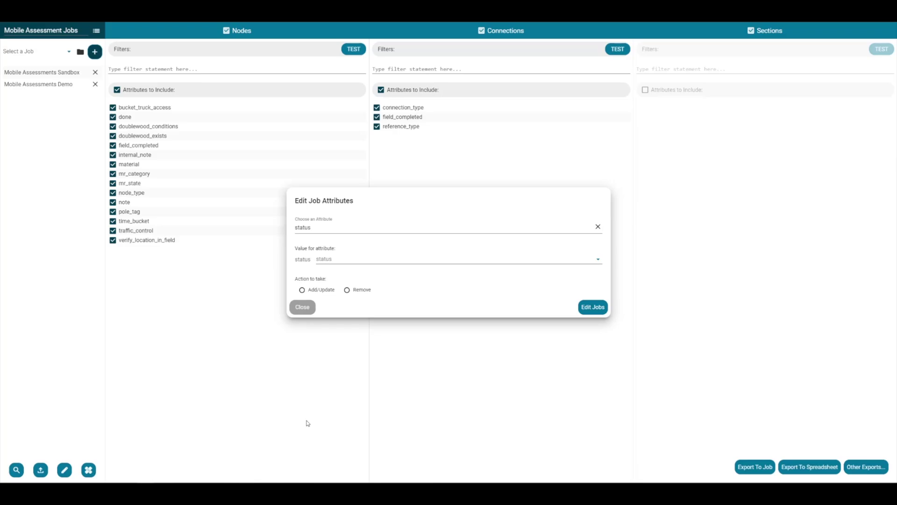
left_click(313, 292)
left_click(333, 260)
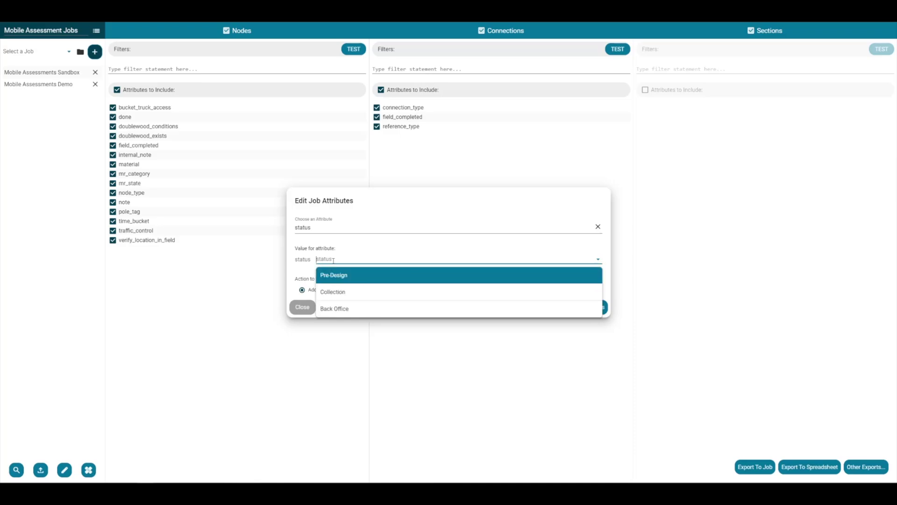
left_click(334, 291)
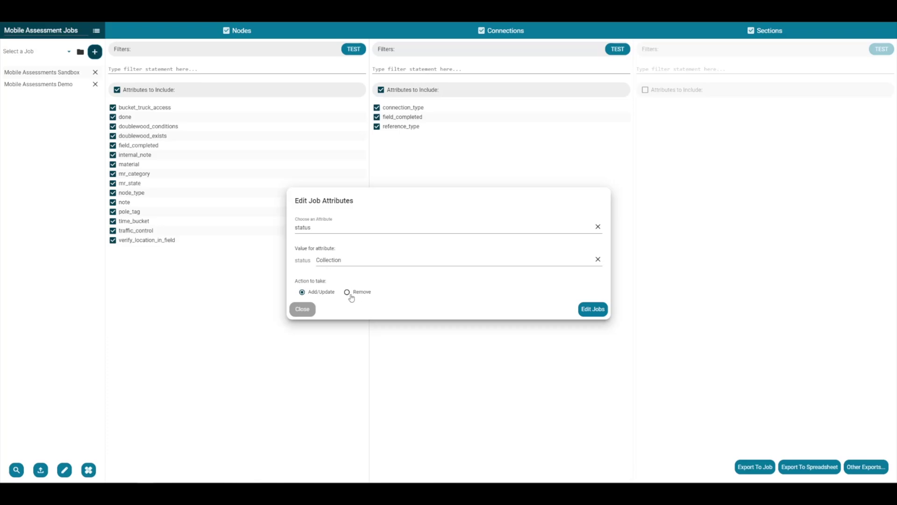
- Switch the action to Remove, clear the status value and select Collection again
left_click(348, 293)
left_click(597, 260)
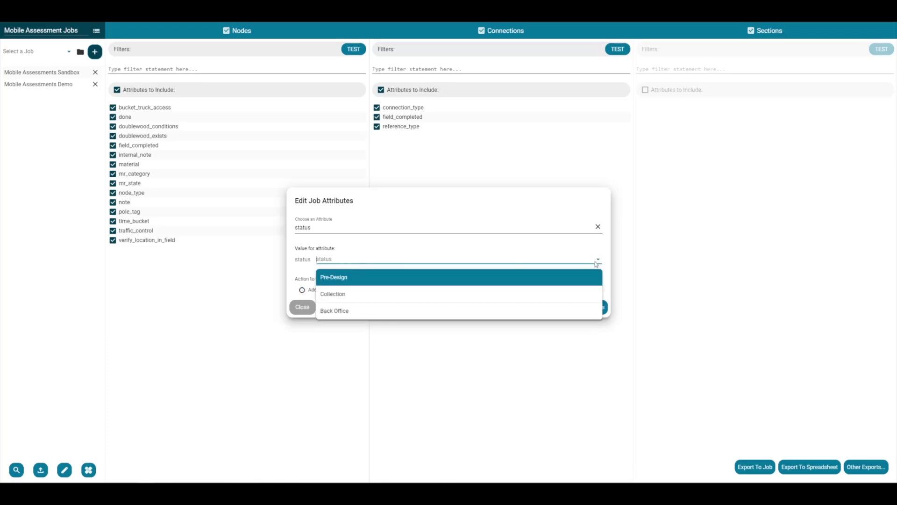
left_click(604, 246)
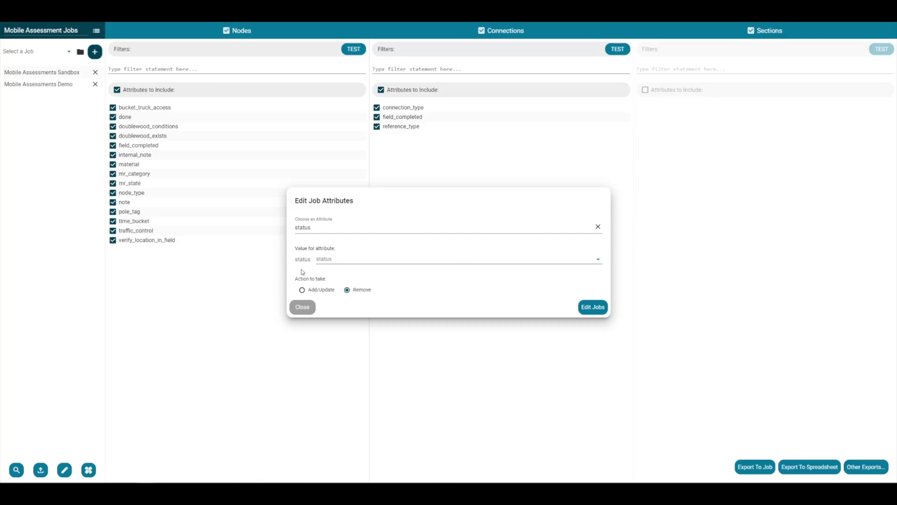
left_click(359, 259)
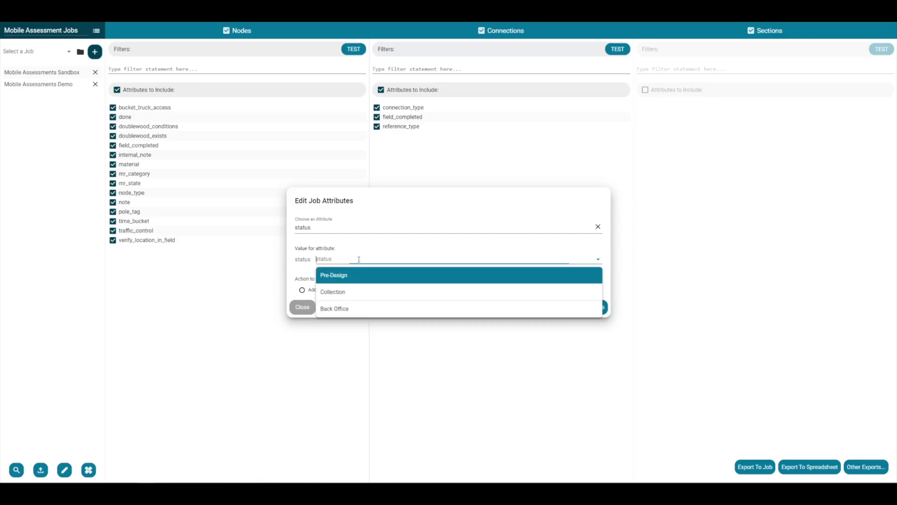
left_click(360, 293)
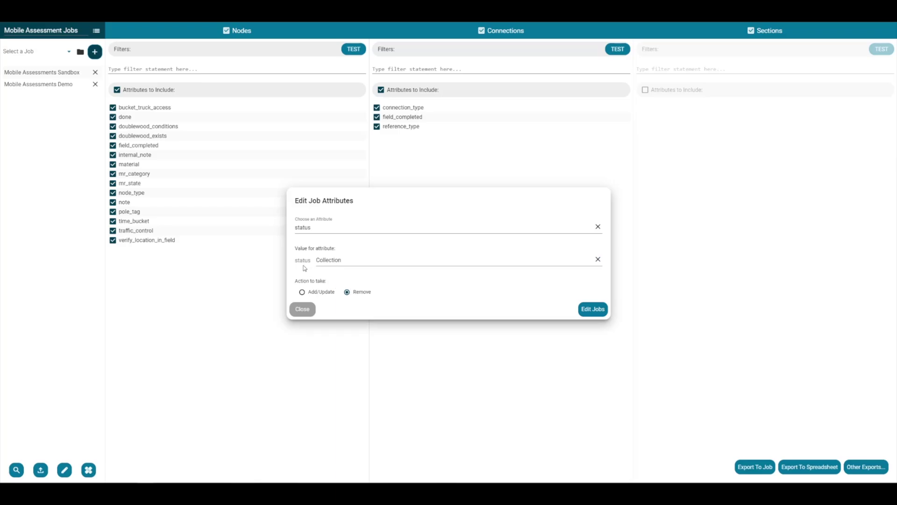
- Choose Add/Update with the status value Collection and apply the edit to the report's jobs
left_click(323, 292)
left_click(327, 260)
left_click(341, 295)
left_click(403, 265)
left_click(399, 280)
left_click(590, 311)
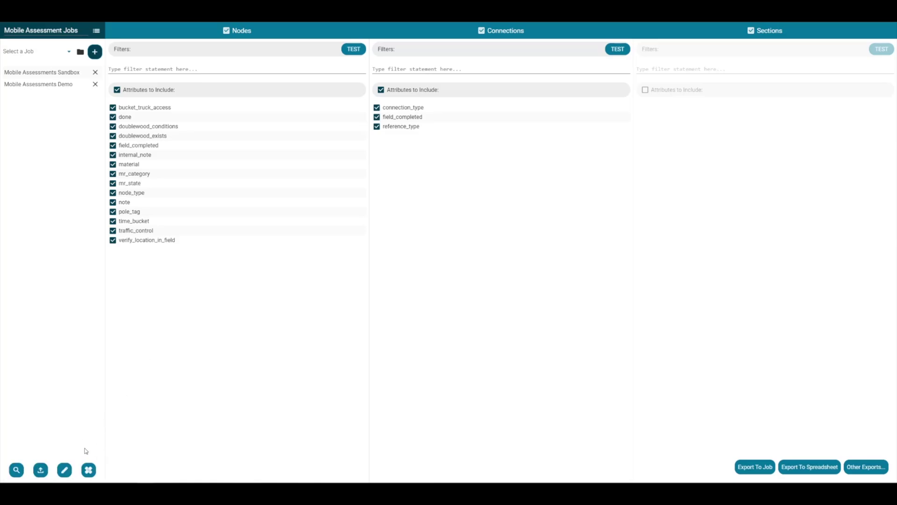
- Run the map error fix on all jobs in the Mobile Assessment Jobs report
left_click(88, 473)
left_click(88, 472)
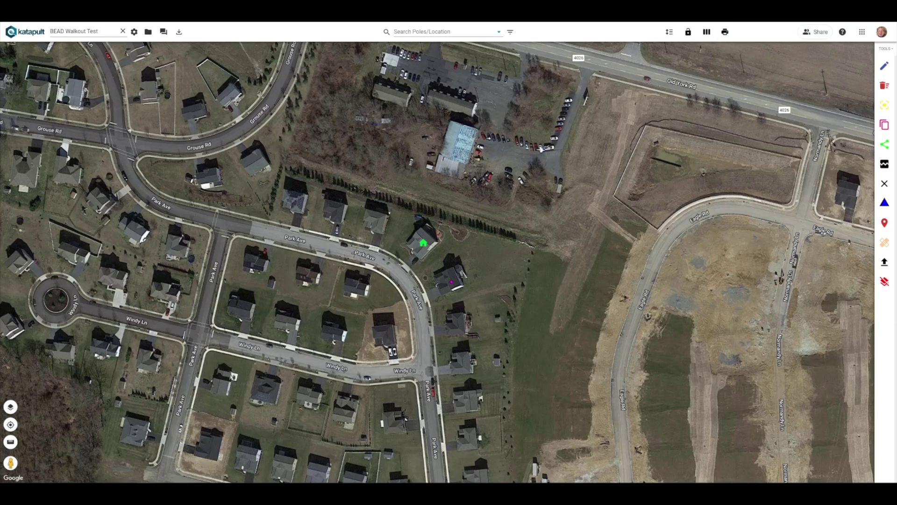
- On the map page, open the test job listed first in the report and run Fix Map Errors from Office Power Tools
left_click(96, 37)
left_click(70, 99)
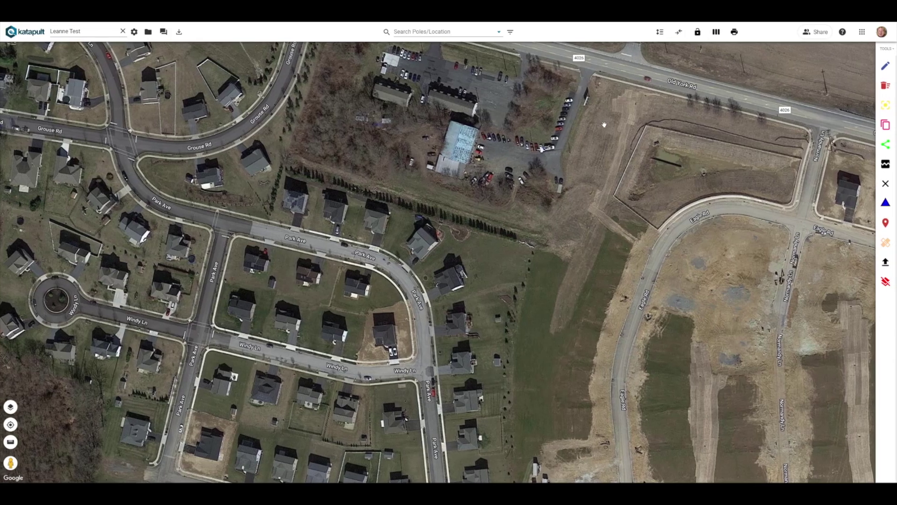
left_click(885, 50)
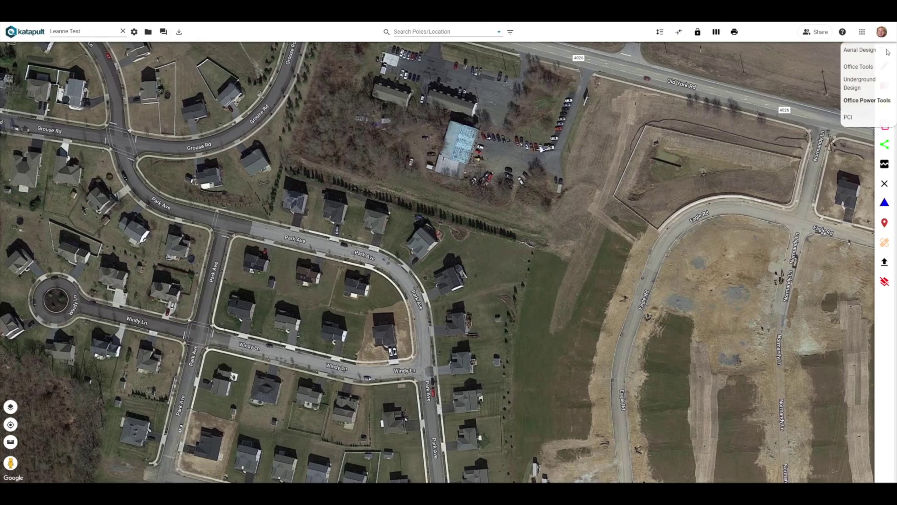
left_click(861, 104)
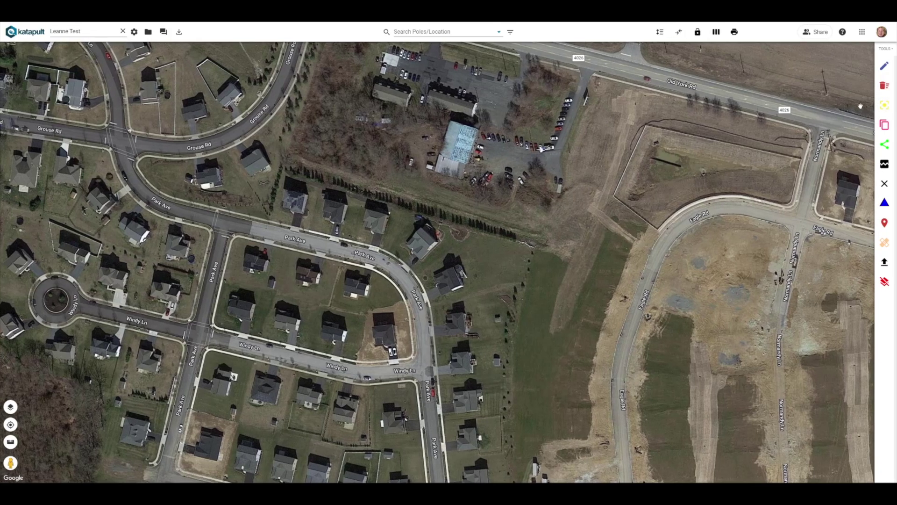
left_click(886, 247)
left_click(484, 268)
- Open the Mobile Assessments Demo job on the map and fix its map errors
left_click(66, 31)
left_click(128, 109)
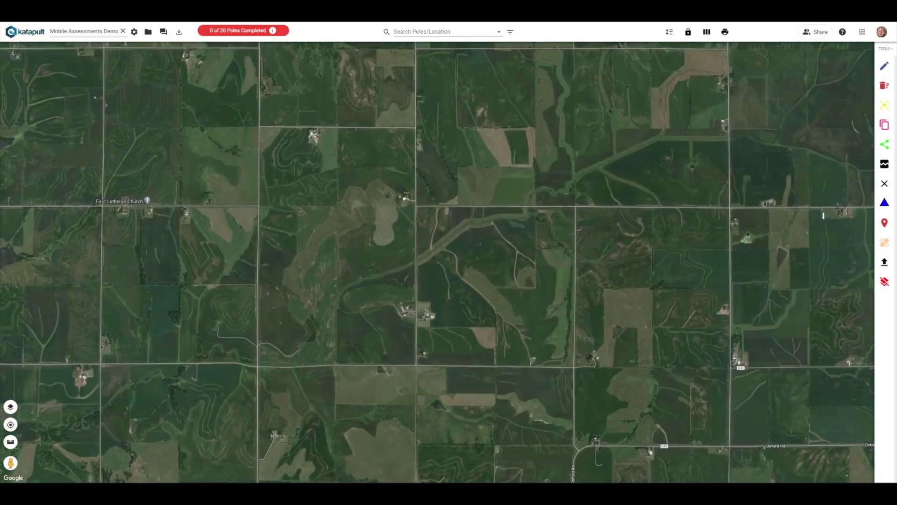
left_click(882, 245)
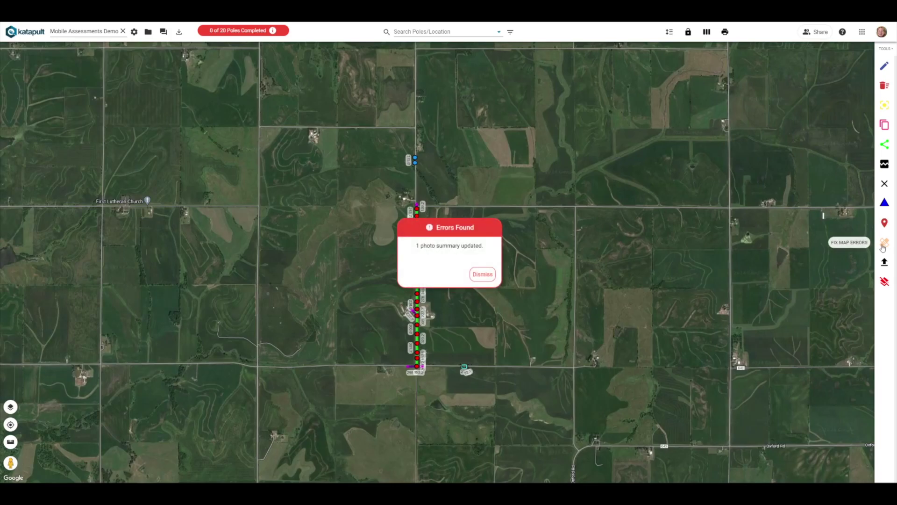
left_click(482, 275)
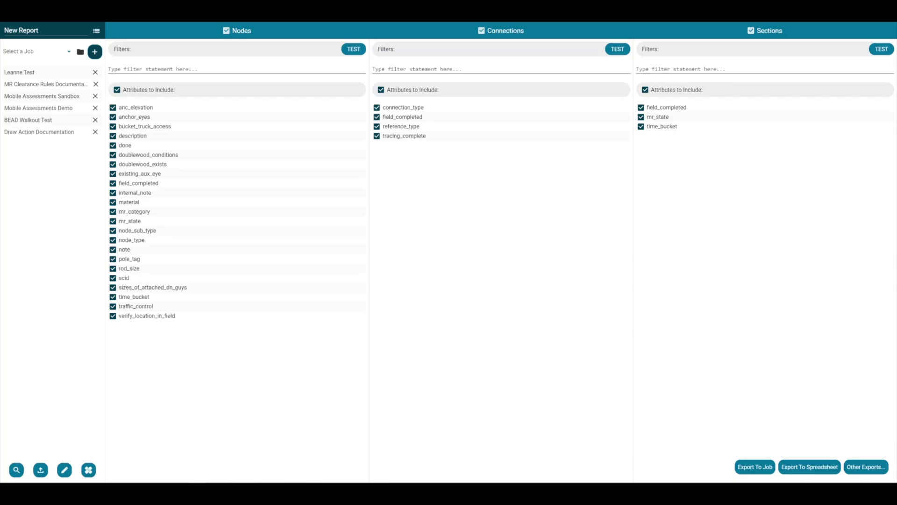
- Export the report with photos to a new job named New Report Job, and open that job on the map page
left_click(754, 467)
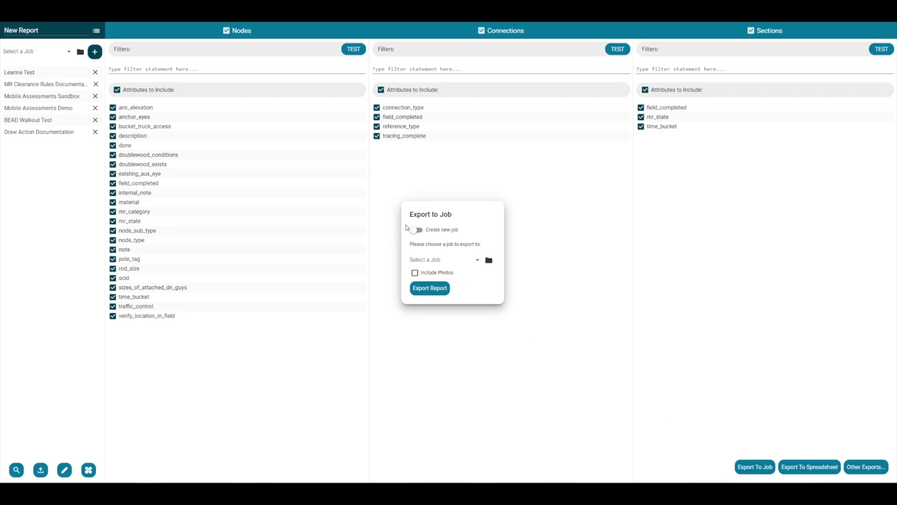
left_click(424, 256)
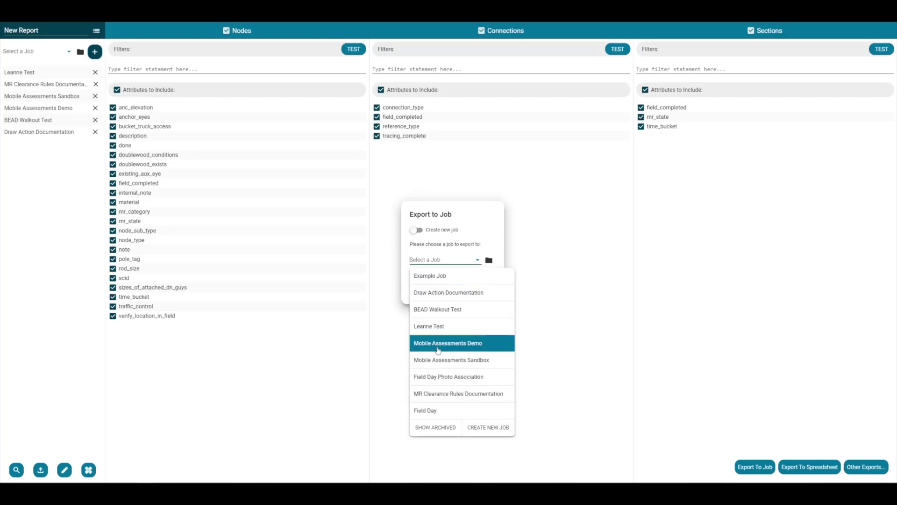
left_click(416, 230)
left_click(438, 263)
type("New Report Job")
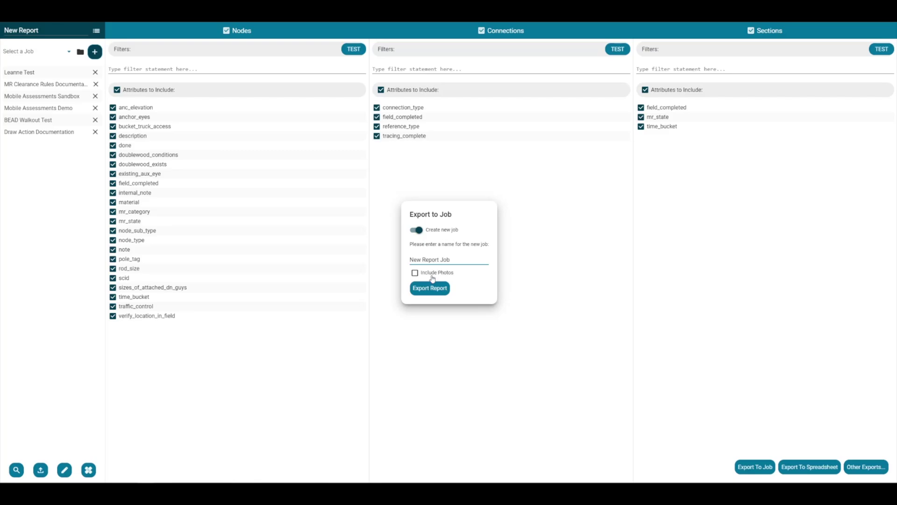
left_click(422, 277)
left_click(429, 288)
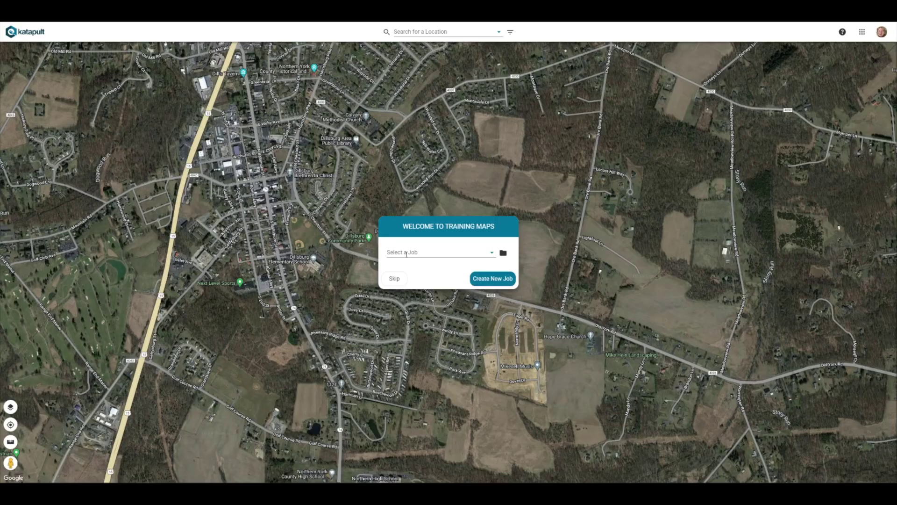
left_click(421, 251)
left_click(412, 267)
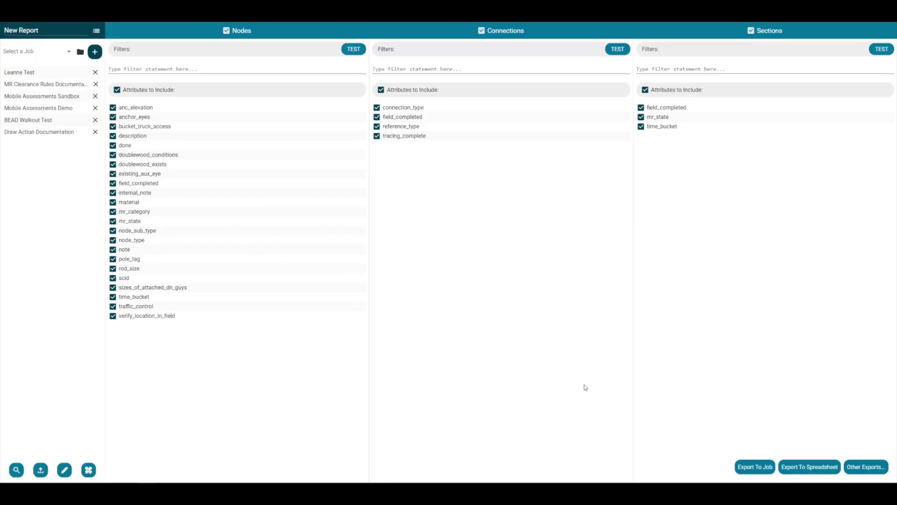
- Export the New Report to a spreadsheet
left_click(815, 473)
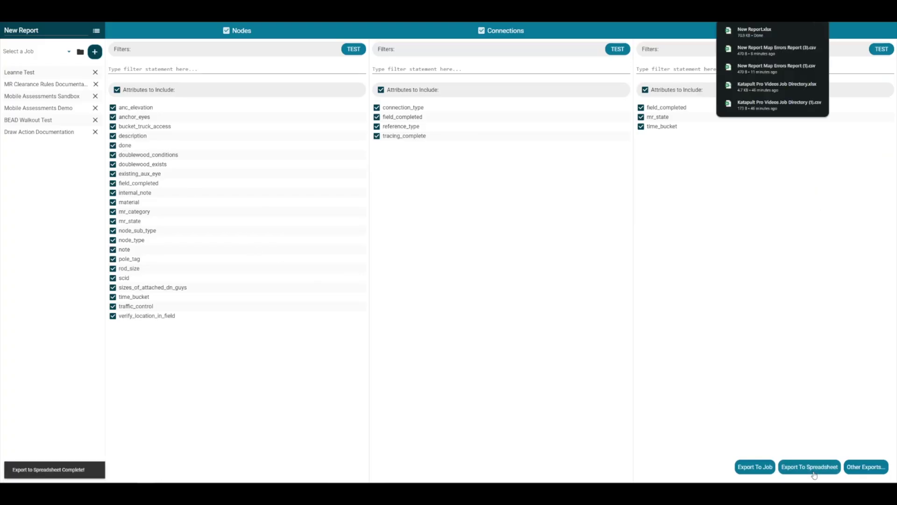
- Open the exported New Report.xlsx and examine its Nodes, Connections and Sections sheets, including the latitude and longitude columns
left_click(765, 32)
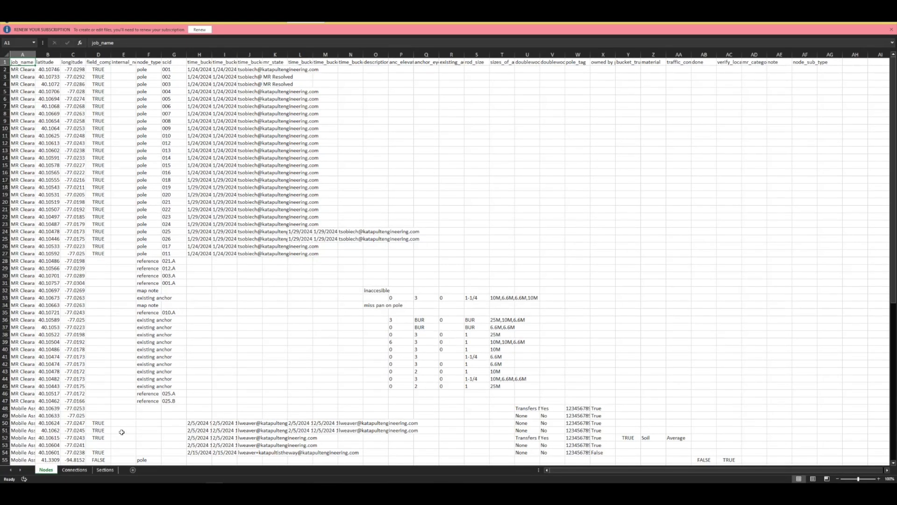
left_click(68, 471)
left_click(106, 471)
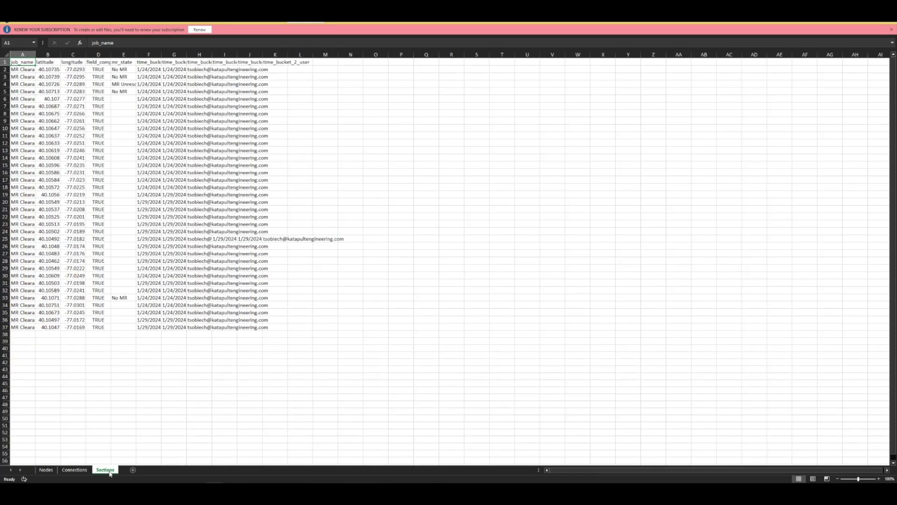
left_click(48, 471)
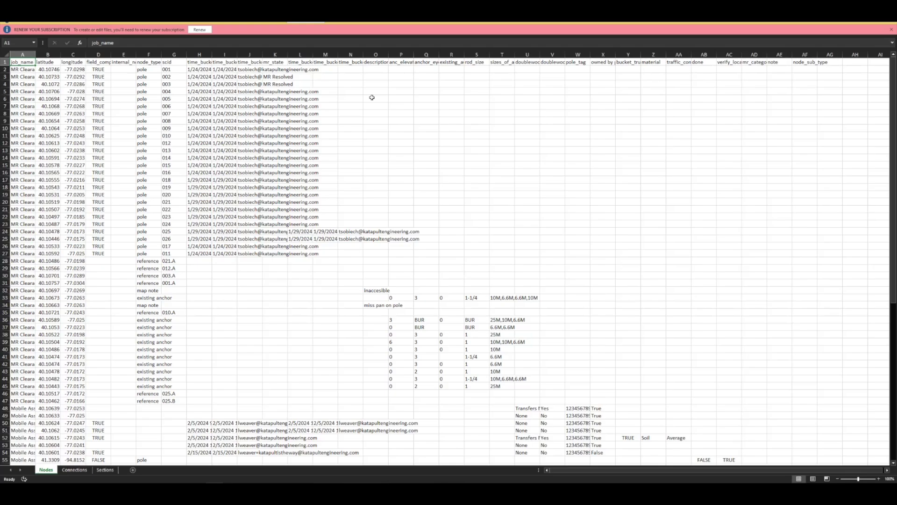
left_click(105, 469)
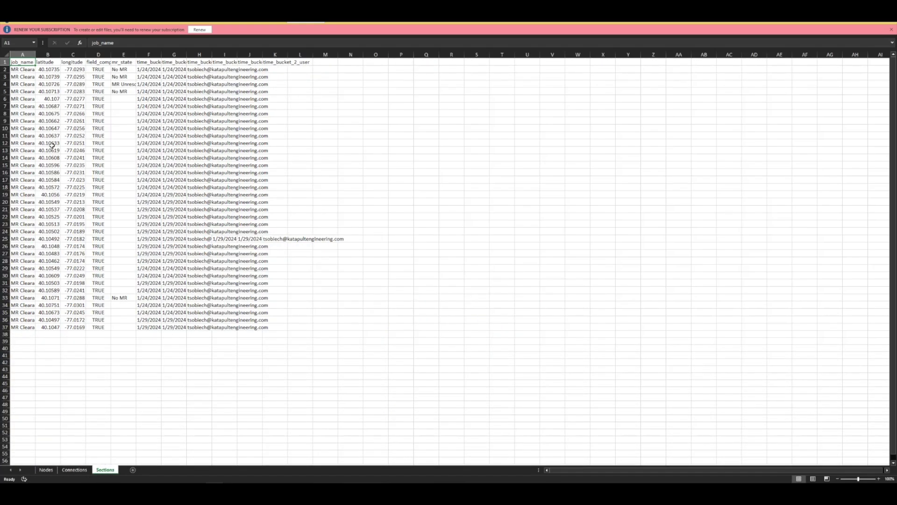
left_click(44, 61)
left_click(73, 62)
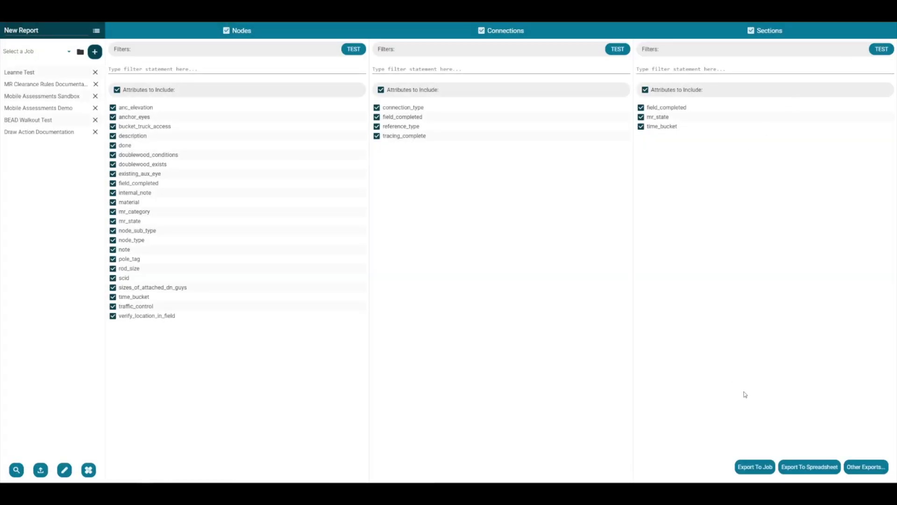
- View the other export options for the Mobile Assessment Jobs report and the download options for New Report Job on the map page
left_click(879, 469)
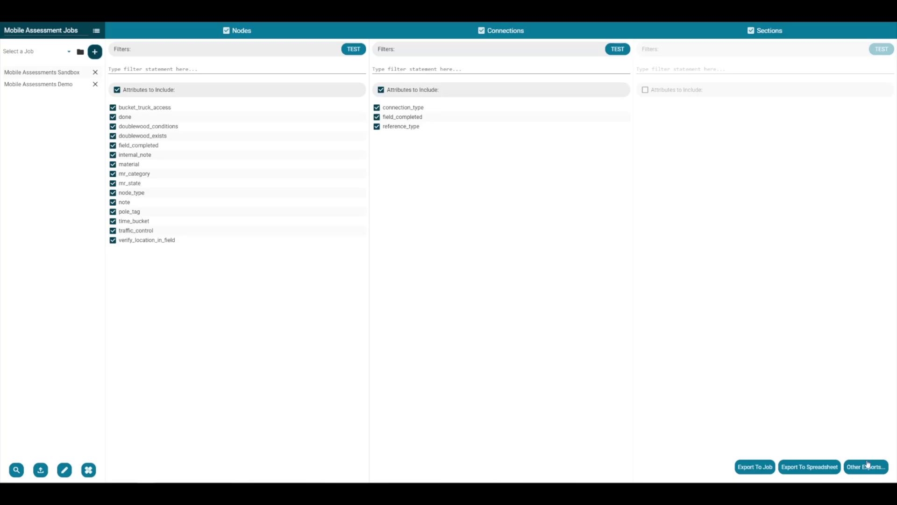
left_click(867, 466)
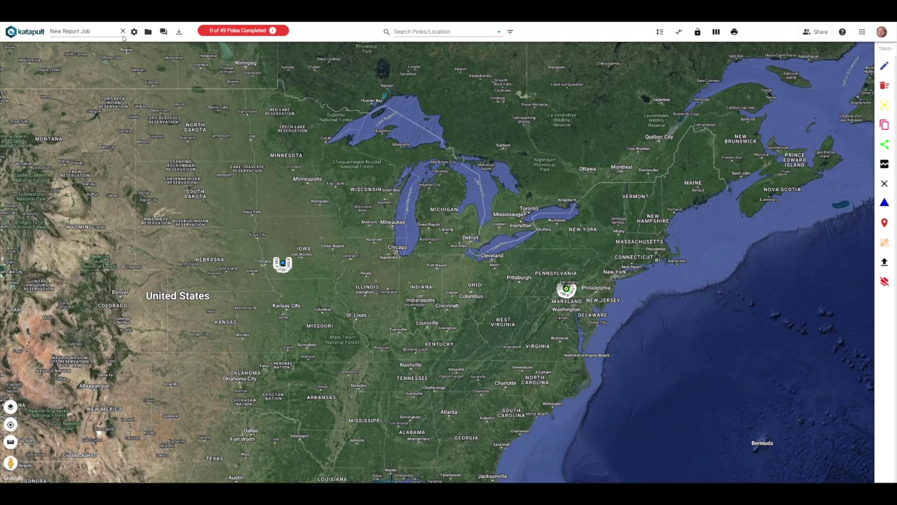
left_click(179, 31)
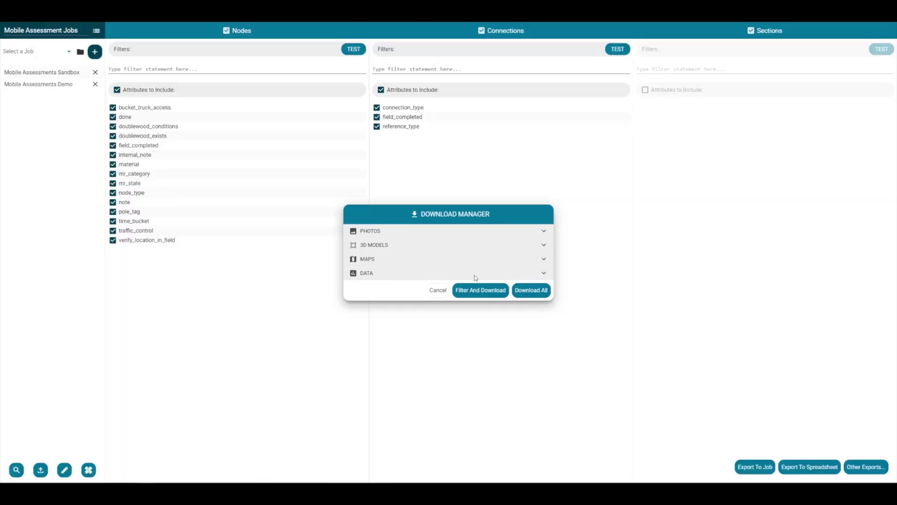
- Add the Node Attributes XLSX and Job JSON data exports to the Mobile Assessment Jobs download and download everything
left_click(474, 274)
left_click(433, 262)
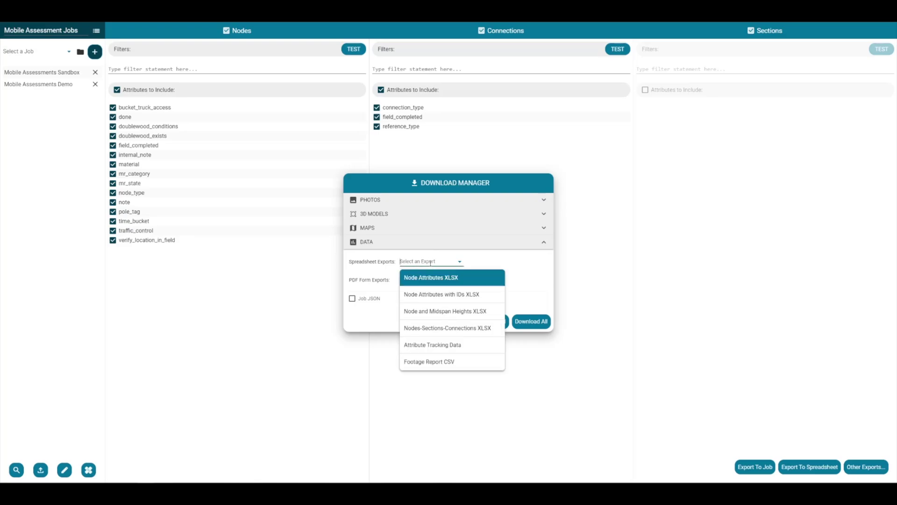
left_click(434, 279)
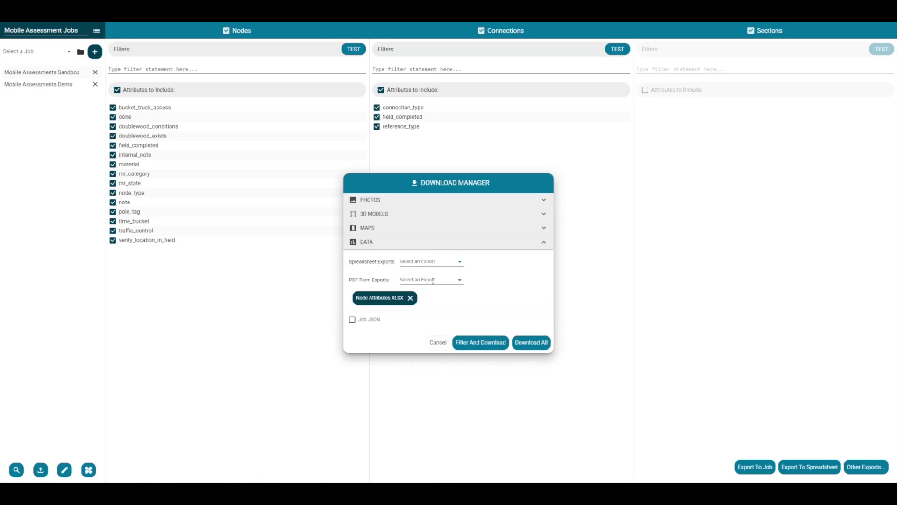
left_click(351, 320)
left_click(532, 342)
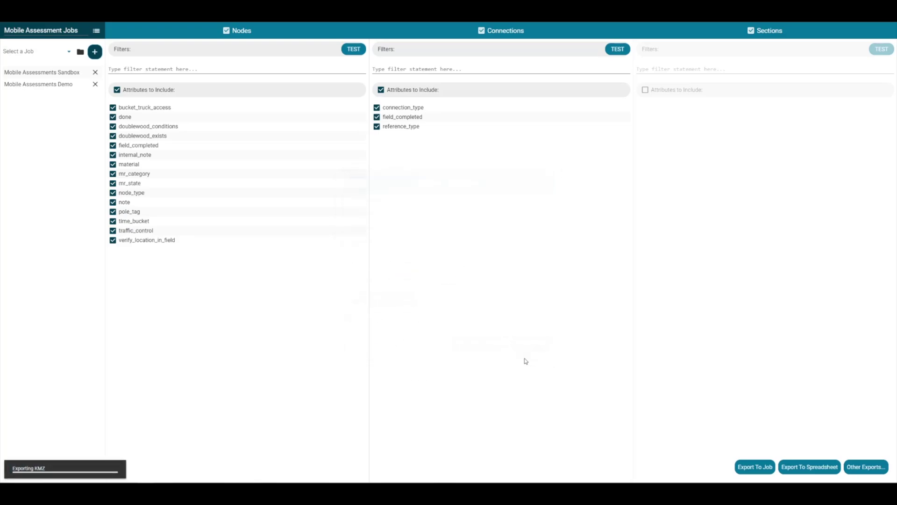
- Open the downloaded Mobile Assessment Jobs export archive and inspect its Excel worksheet and JSON file
left_click(757, 31)
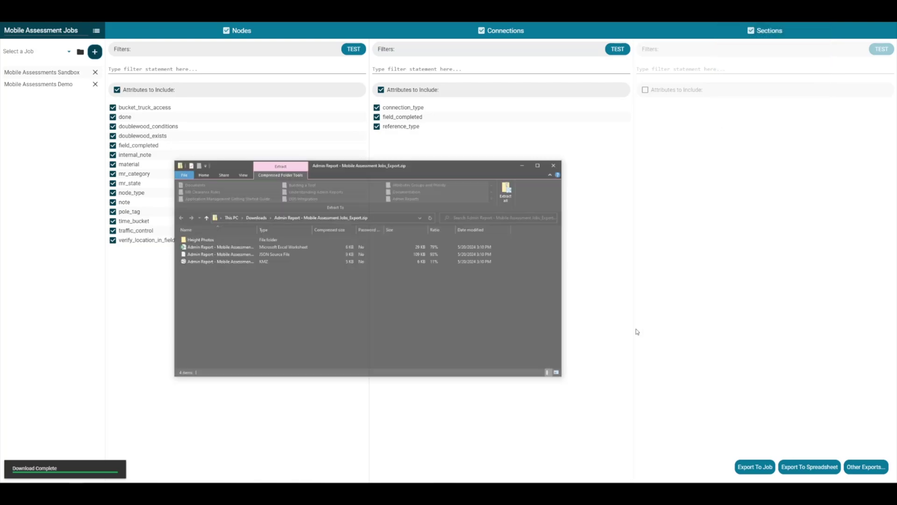
double_click(218, 247)
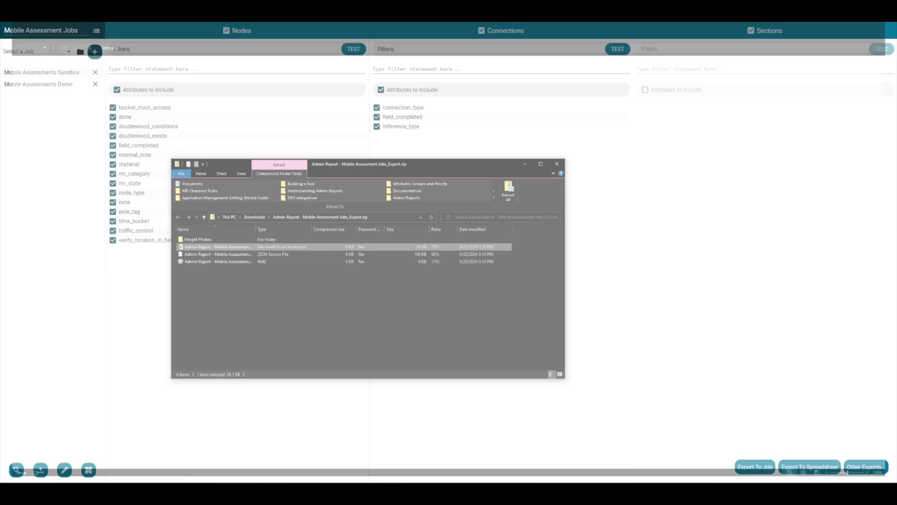
double_click(293, 254)
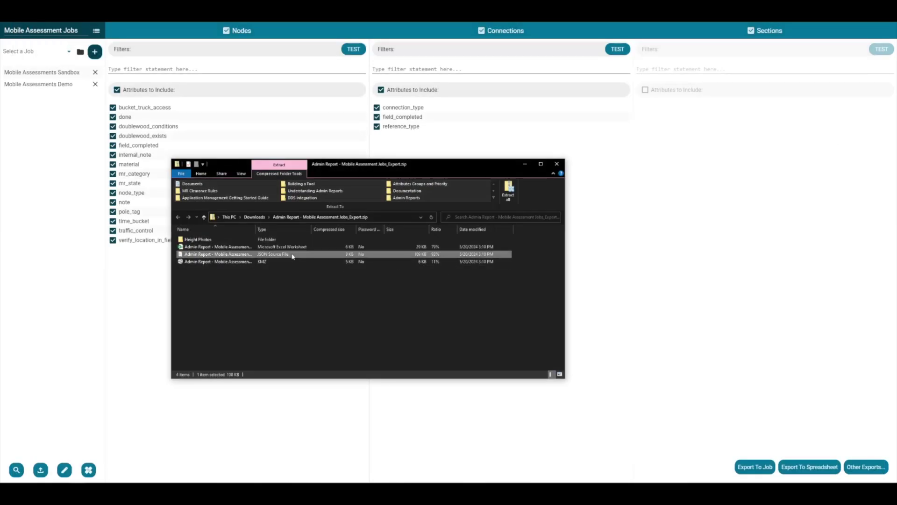